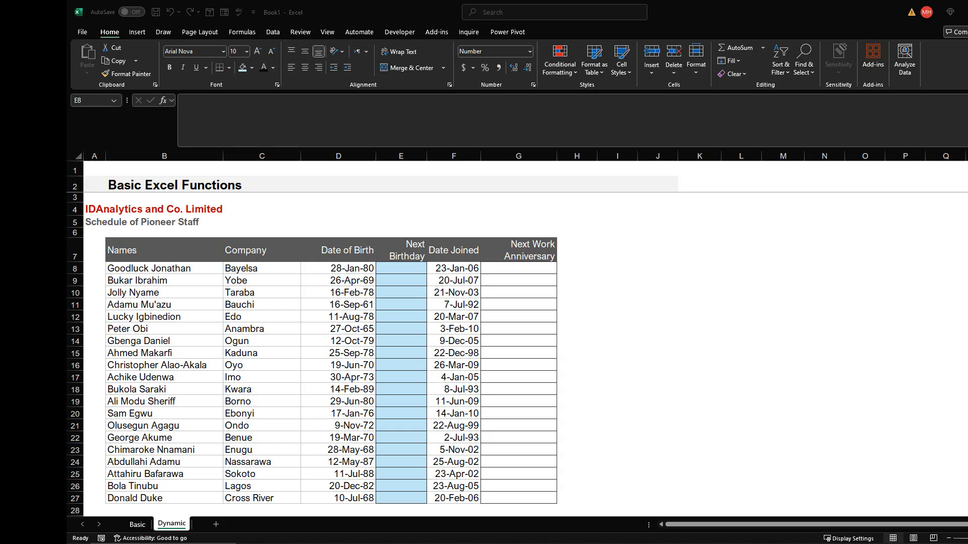
# - Examine the staff table's columns on the Dynamic sheet, from Names to Next Work Anniversary, and the second staff row
pyautogui.click(173, 267)
pyautogui.click(173, 270)
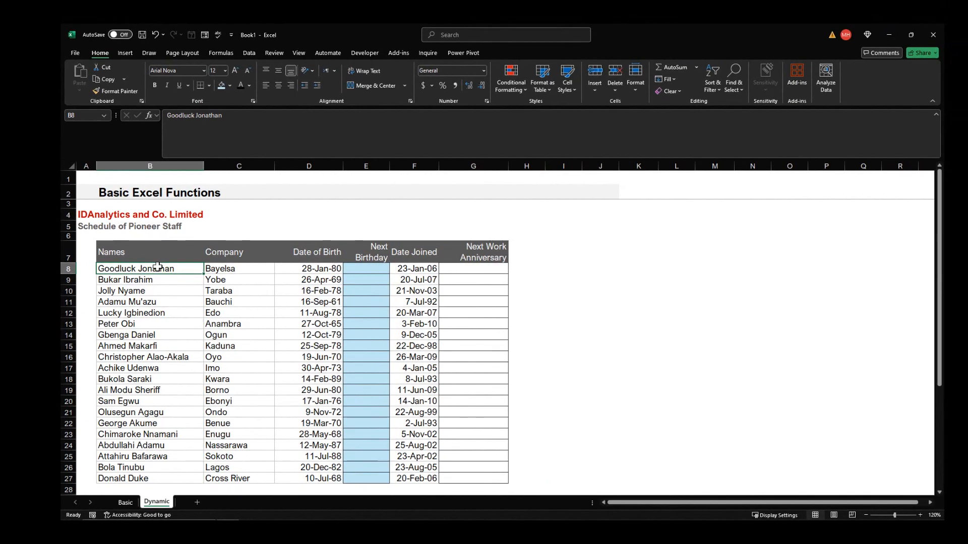
pyautogui.hotkey('ctrl', 'space')
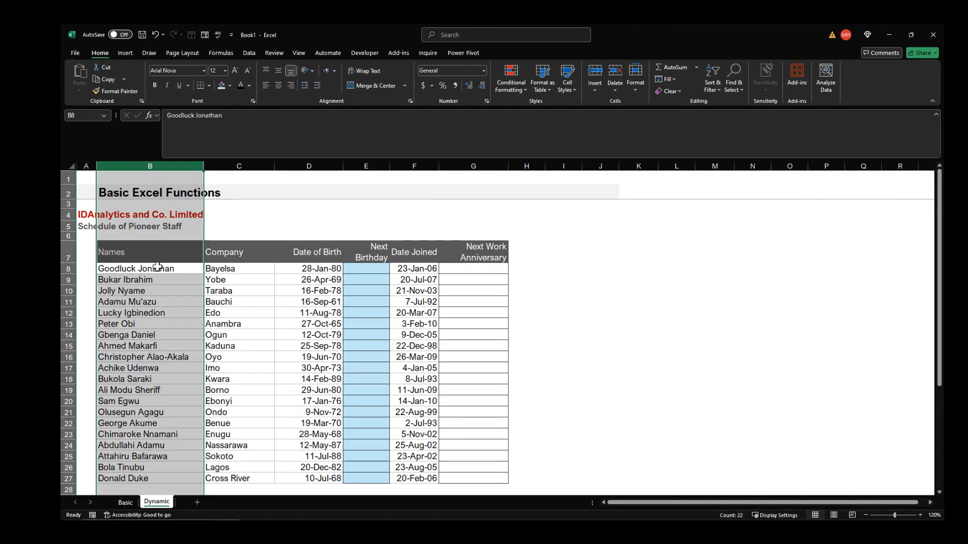
pyautogui.press('Right')
pyautogui.hotkey('ctrl', 'space')
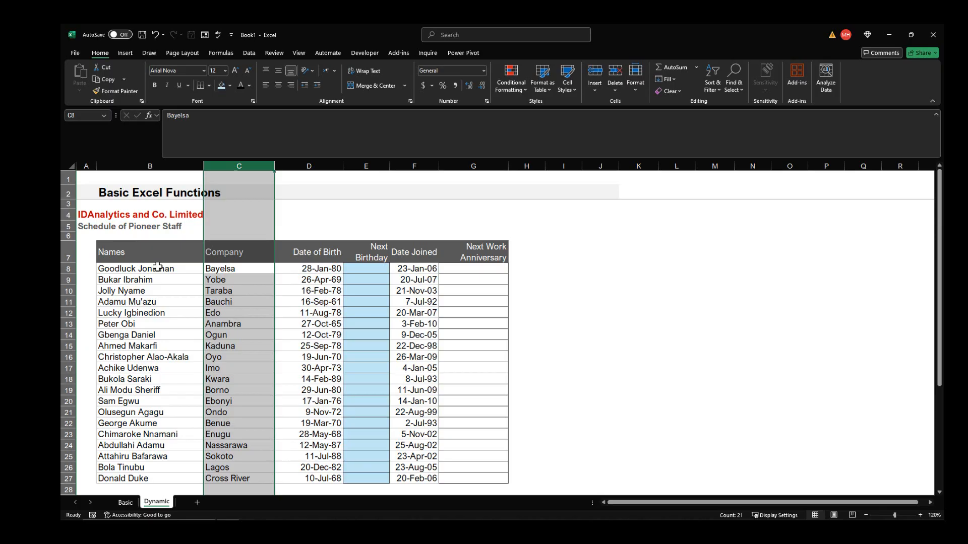
pyautogui.press('Right')
pyautogui.hotkey('ctrl', 'space')
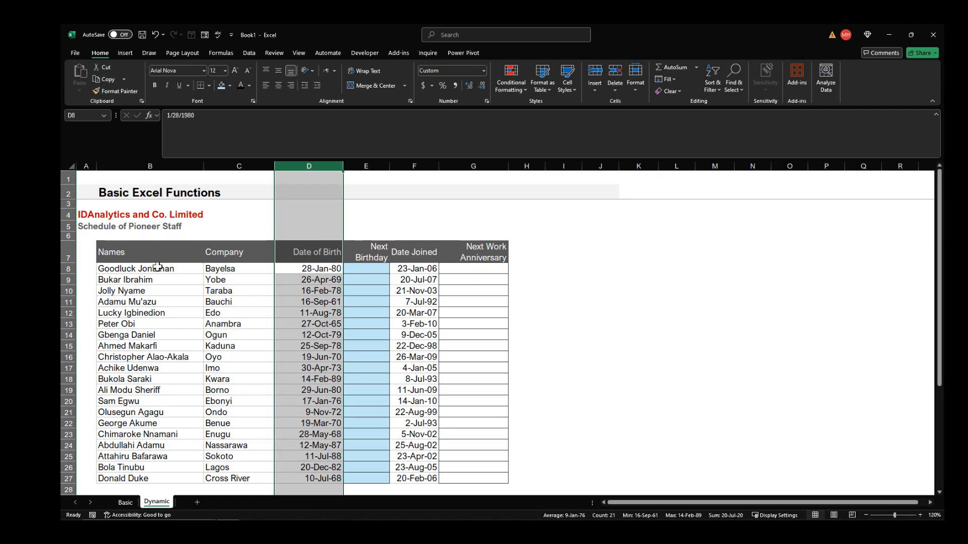
pyautogui.press('Right')
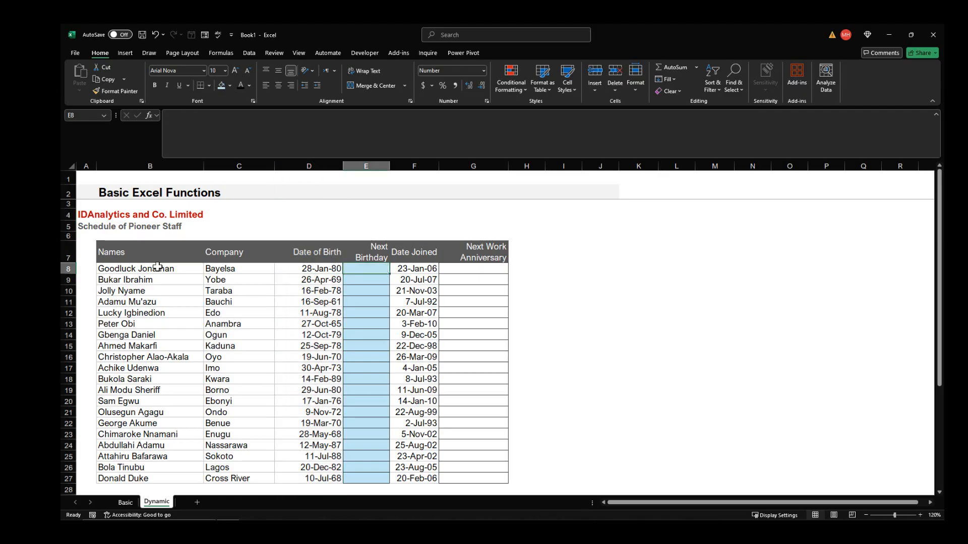
pyautogui.press('Right')
pyautogui.hotkey('ctrl', 'space')
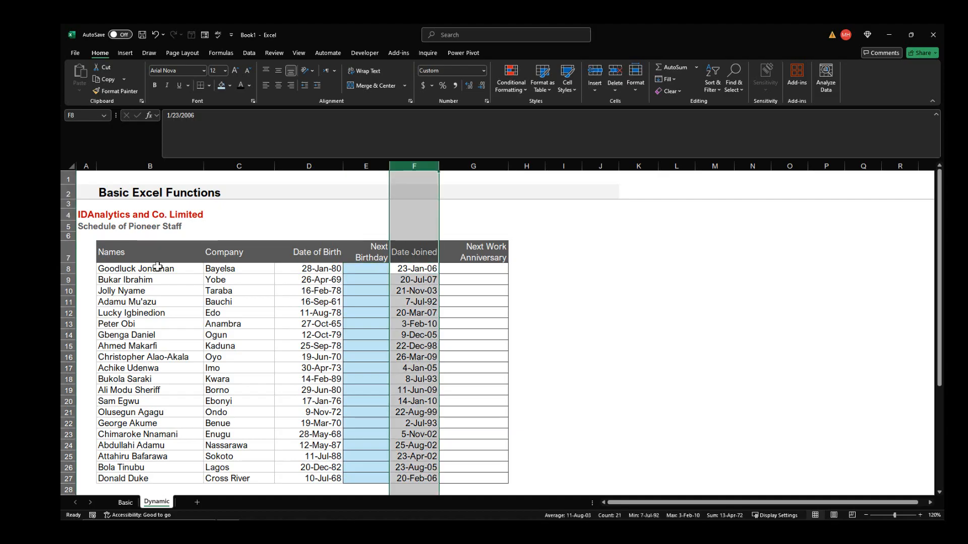
pyautogui.press('Right')
pyautogui.hotkey('ctrl', 'space')
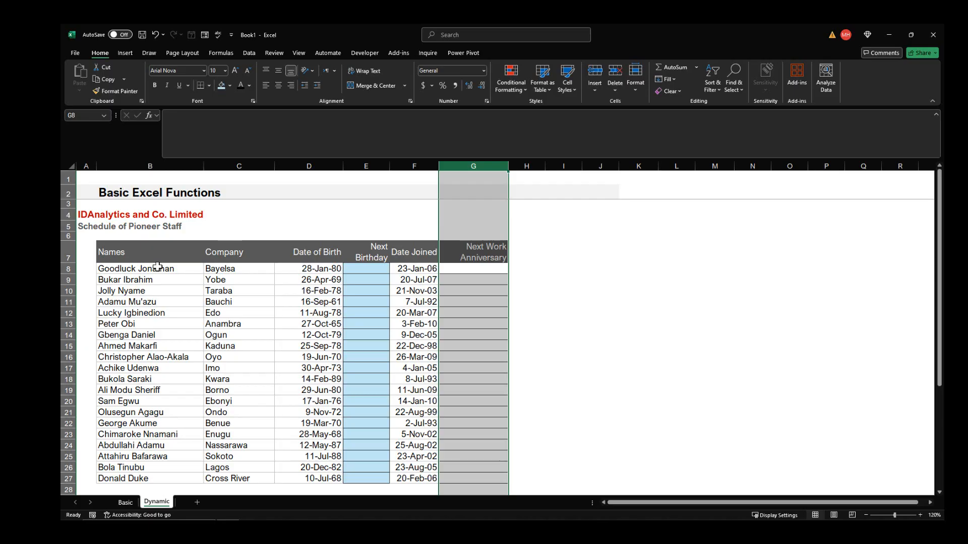
pyautogui.press('Left')
pyautogui.press('Left')
pyautogui.press('Left')
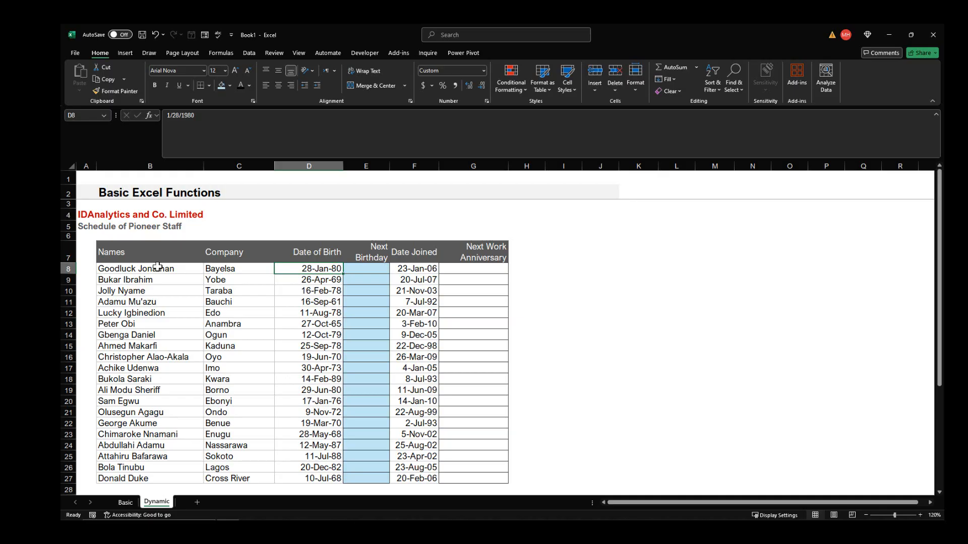
pyautogui.press('Down')
pyautogui.hotkey('shift', 'space')
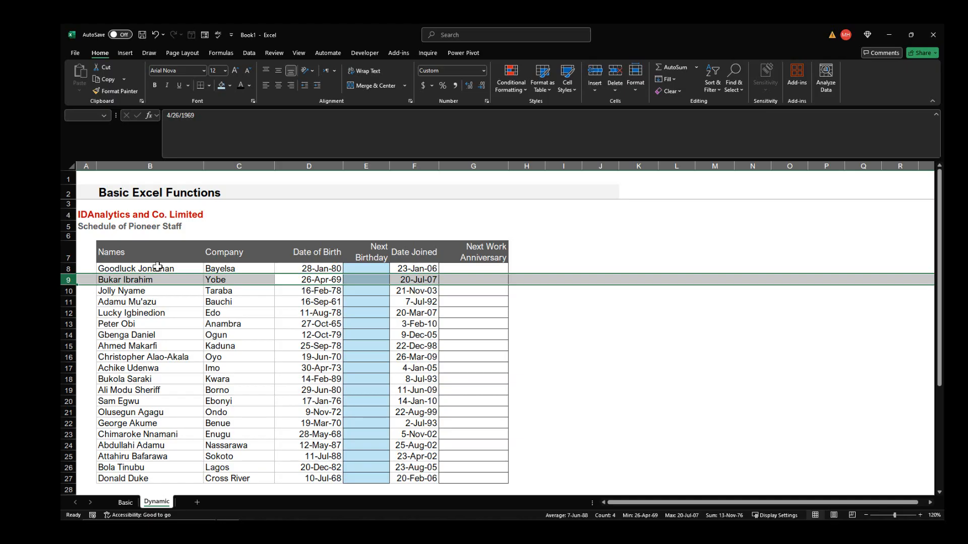
pyautogui.click(158, 267)
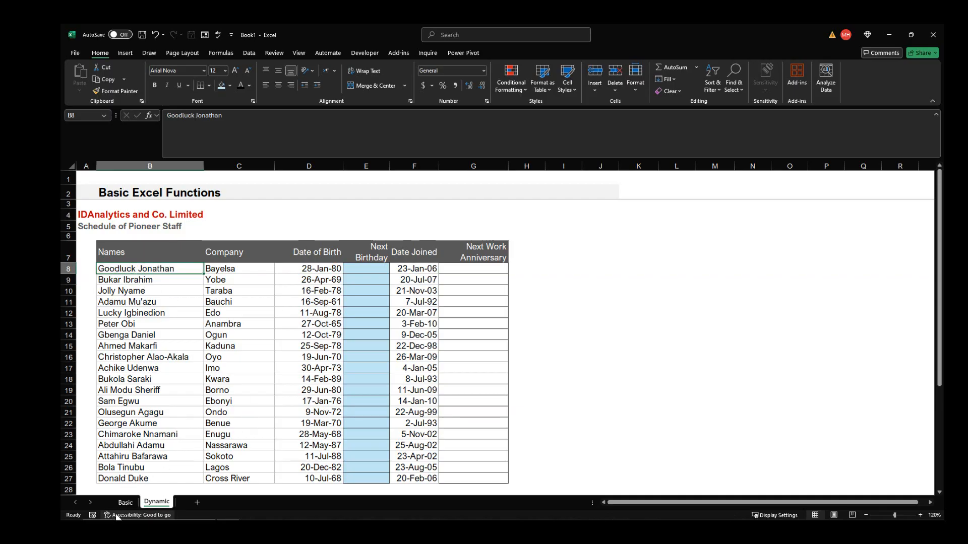
# - Switch to the Basic sheet and zoom it to 130%
pyautogui.click(131, 507)
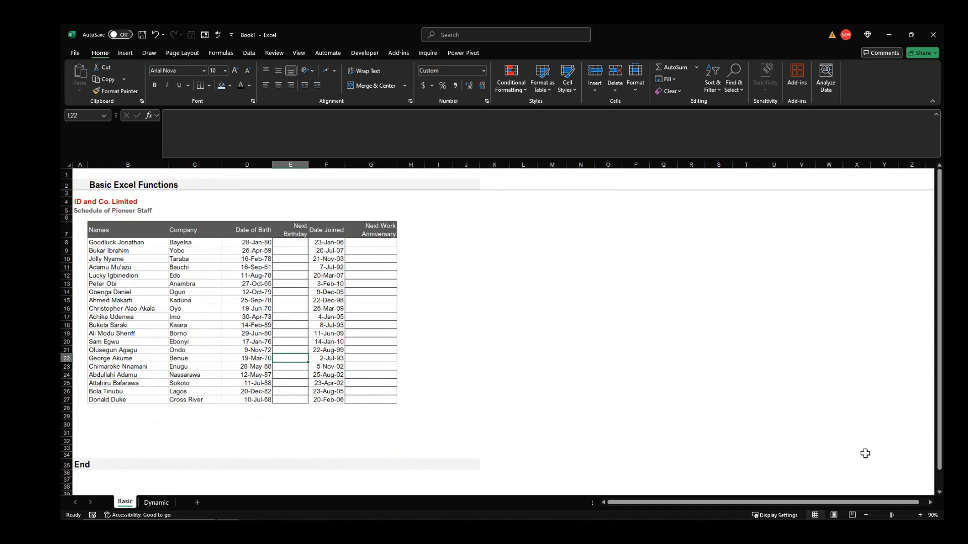
pyautogui.click(921, 514)
pyautogui.click(921, 514)
pyautogui.click(922, 515)
pyautogui.click(922, 515)
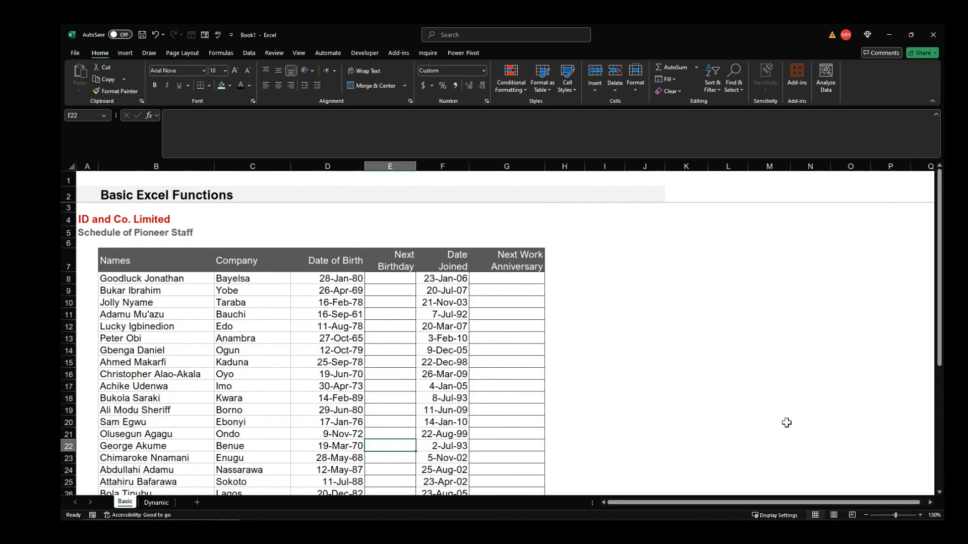
pyautogui.scroll(-1, 781, 411)
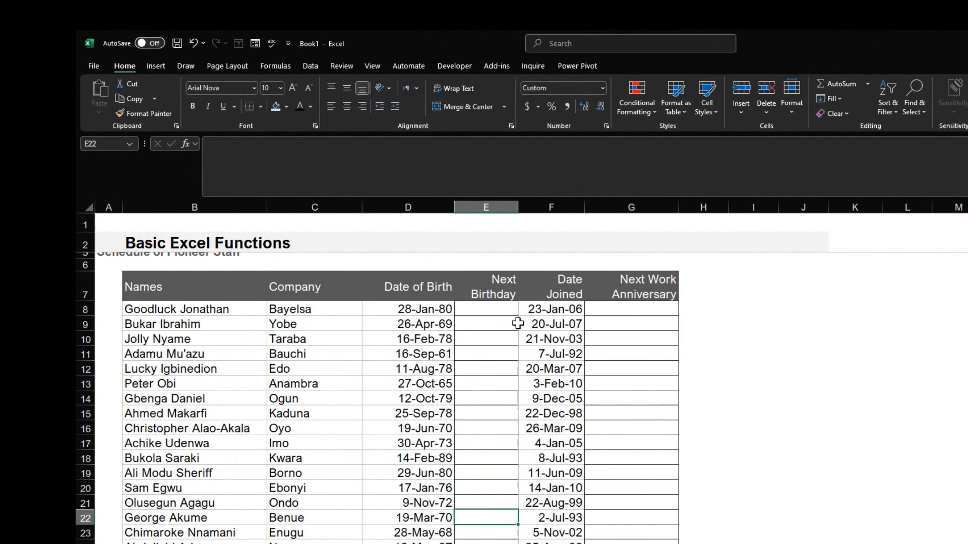
# - Enter the labels "Day of Birth" in cell J8 and "Month of Birth" in cell J9
pyautogui.click(446, 274)
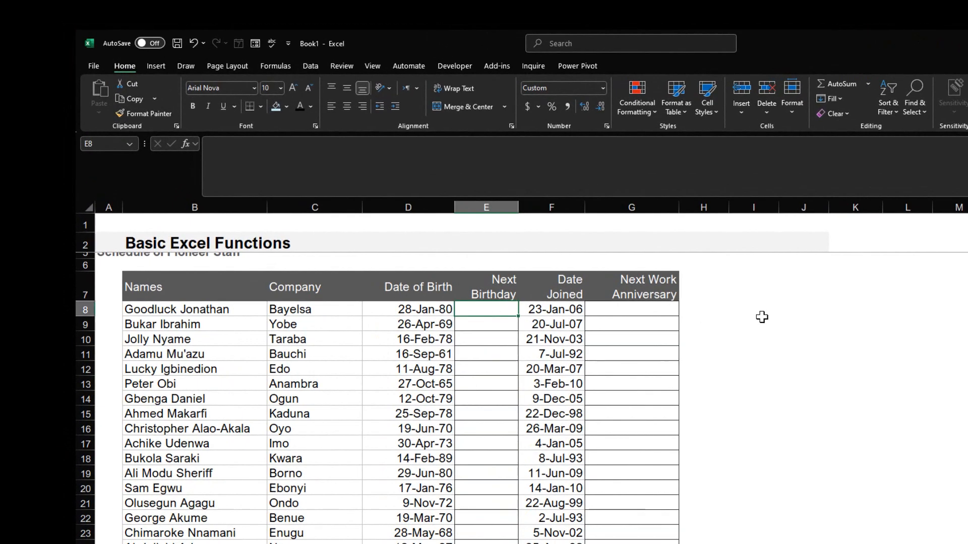
pyautogui.click(782, 308)
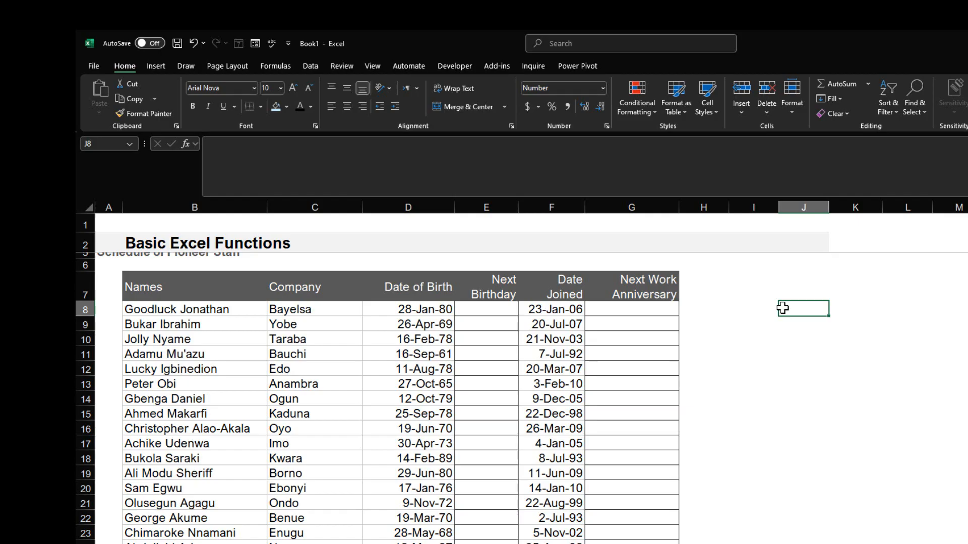
pyautogui.write('Dat')
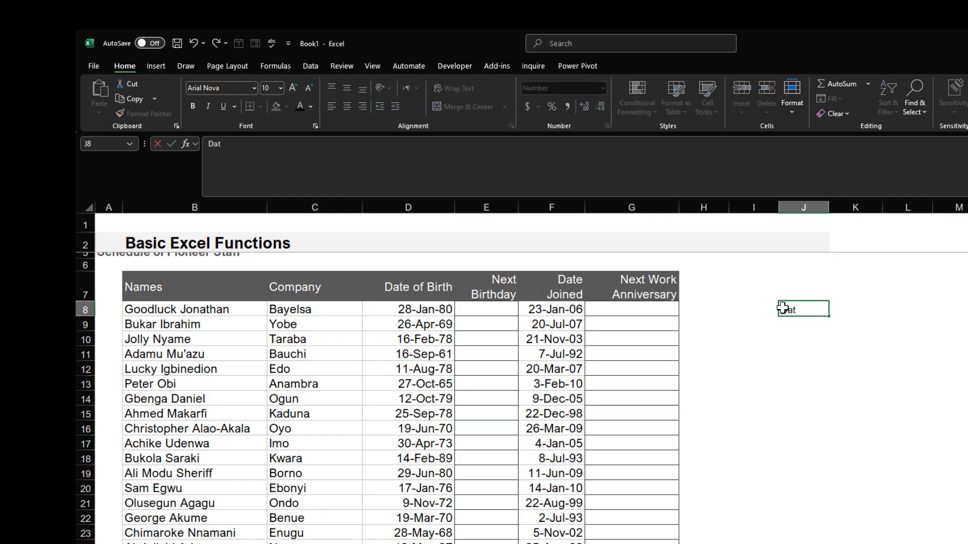
pyautogui.press('BackSpace')
pyautogui.write('y')
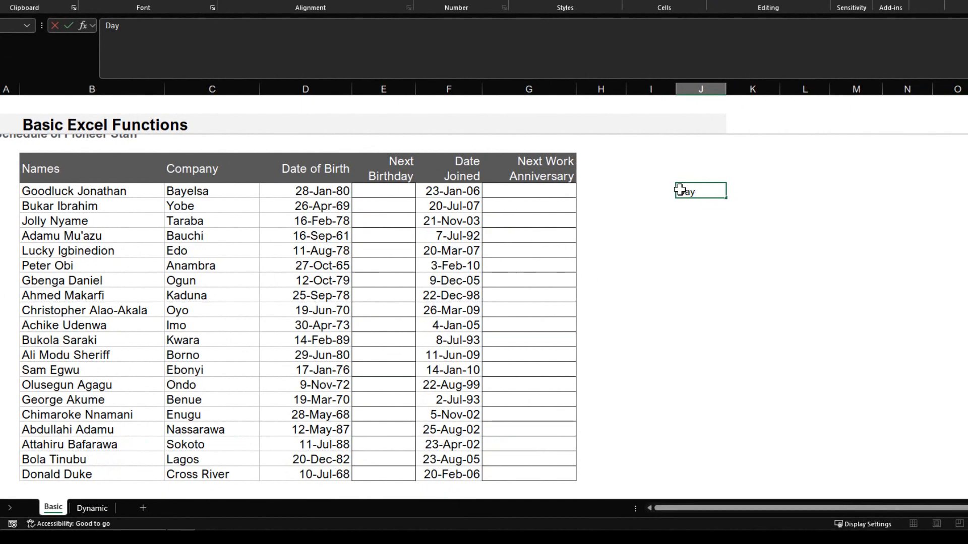
pyautogui.write(' of Birth')
pyautogui.press('Tab')
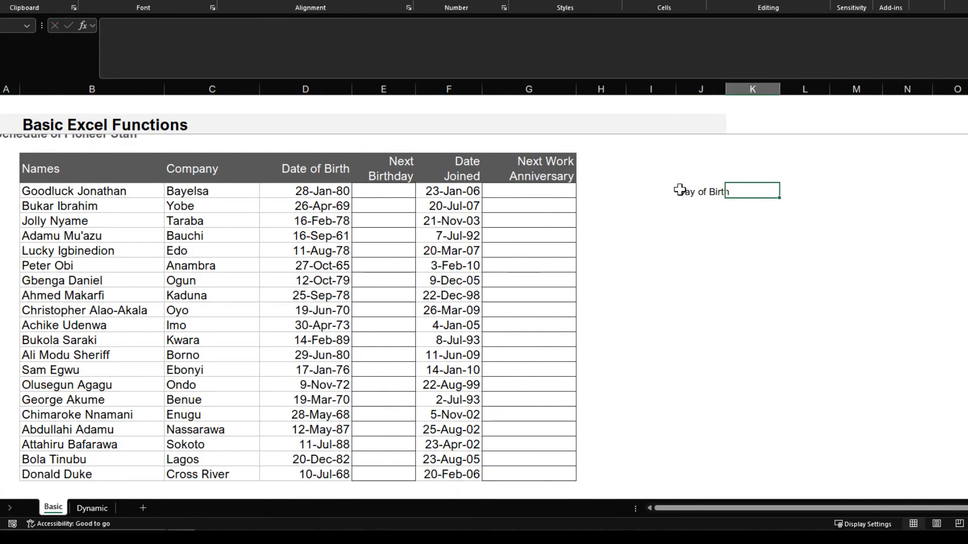
pyautogui.press('Return')
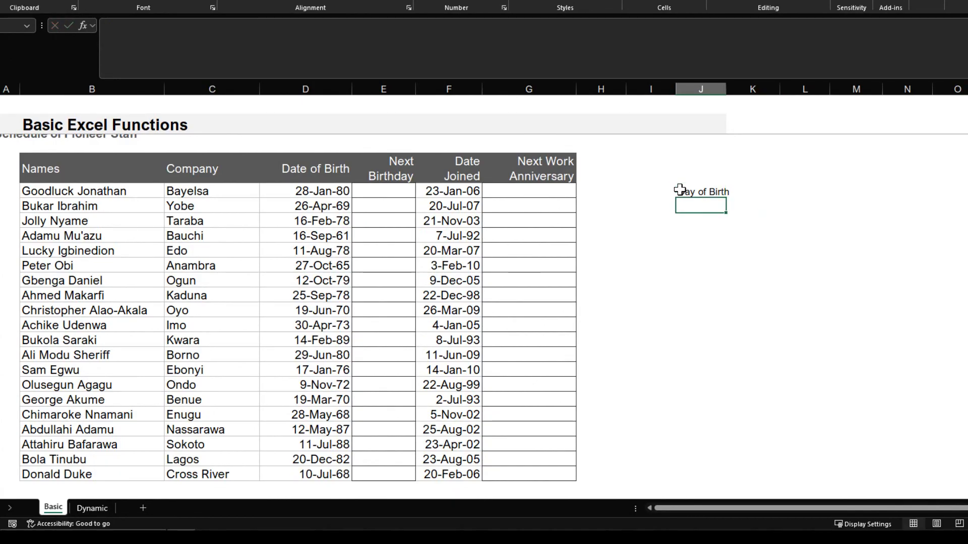
pyautogui.write('Month o')
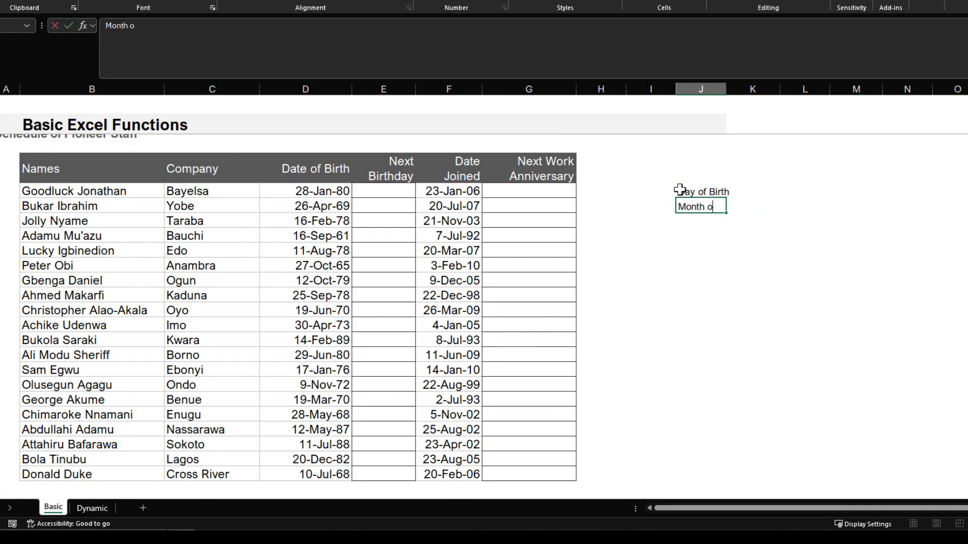
pyautogui.write('f Birth')
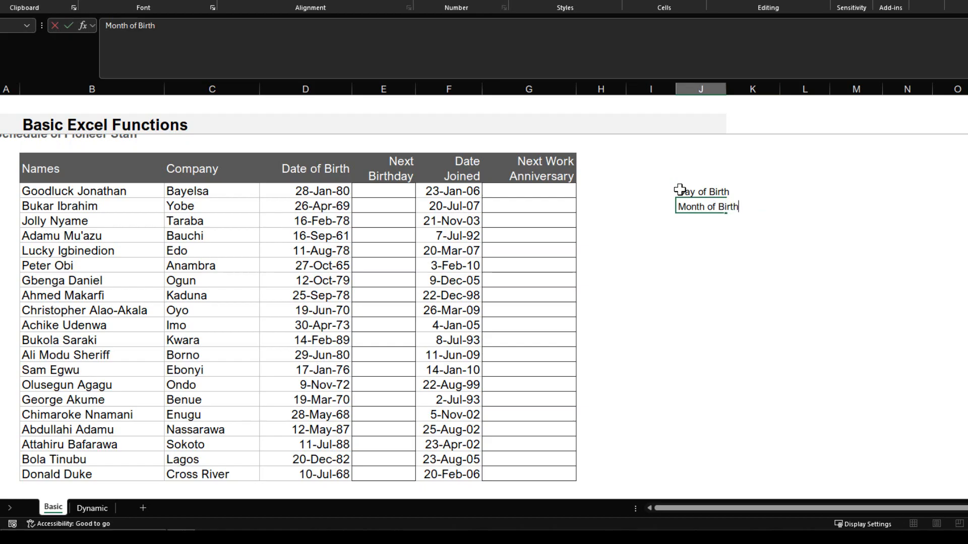
pyautogui.press('Return')
# - Widen column J so the two birth labels fit within it
pyautogui.press('Up')
pyautogui.press('Up')
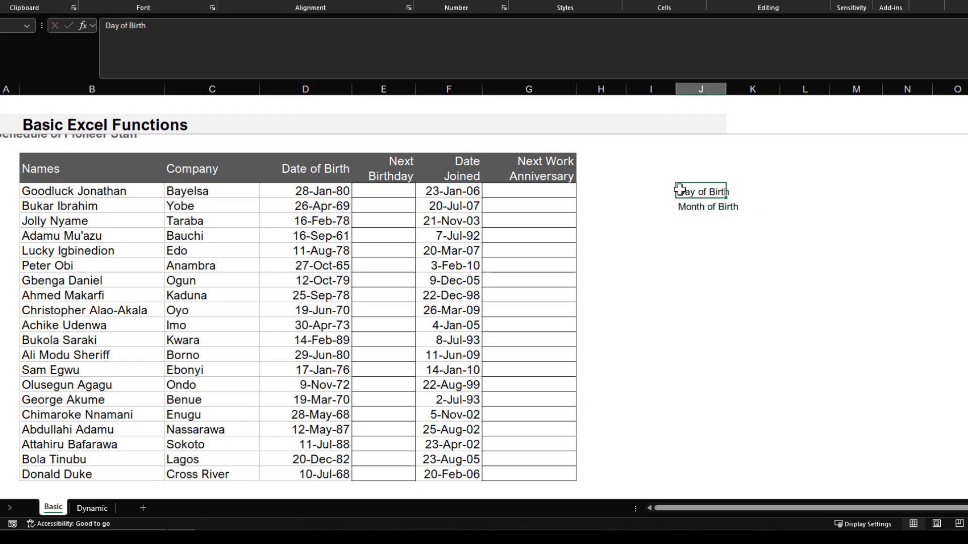
pyautogui.hotkey('shift', 'Down')
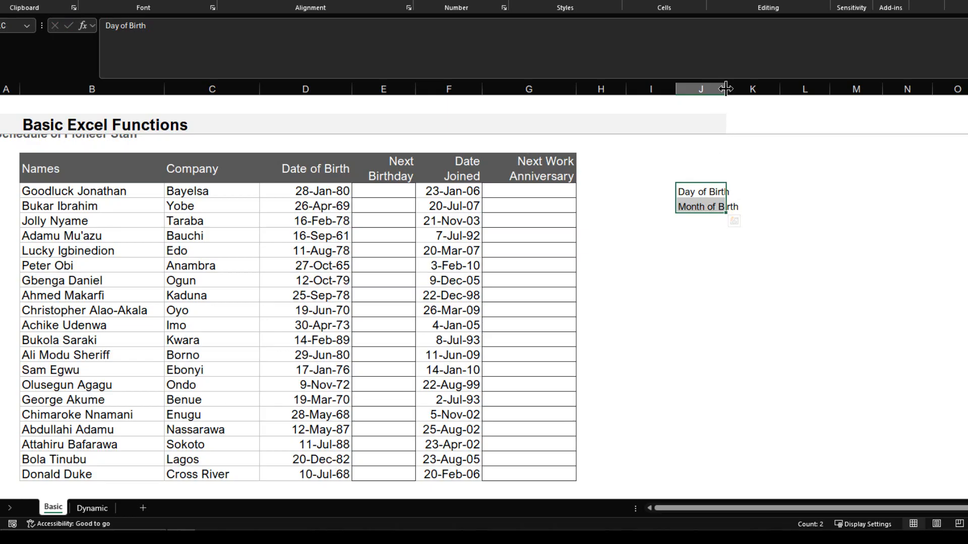
pyautogui.moveTo(726, 89); pyautogui.dragTo(743, 90)
pyautogui.click(769, 189)
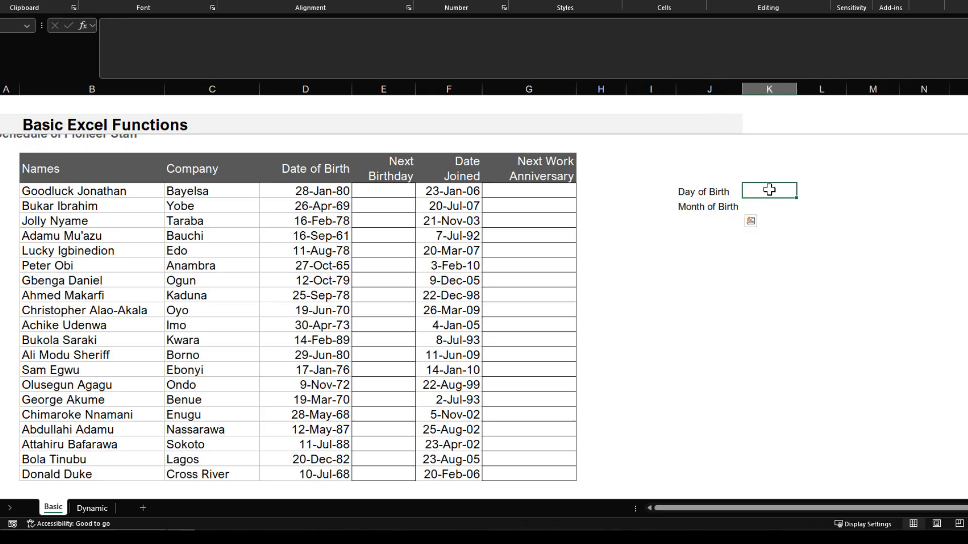
# - Enter the label "Year" in cell J11, leaving one blank row below the birth labels
pyautogui.click(724, 219)
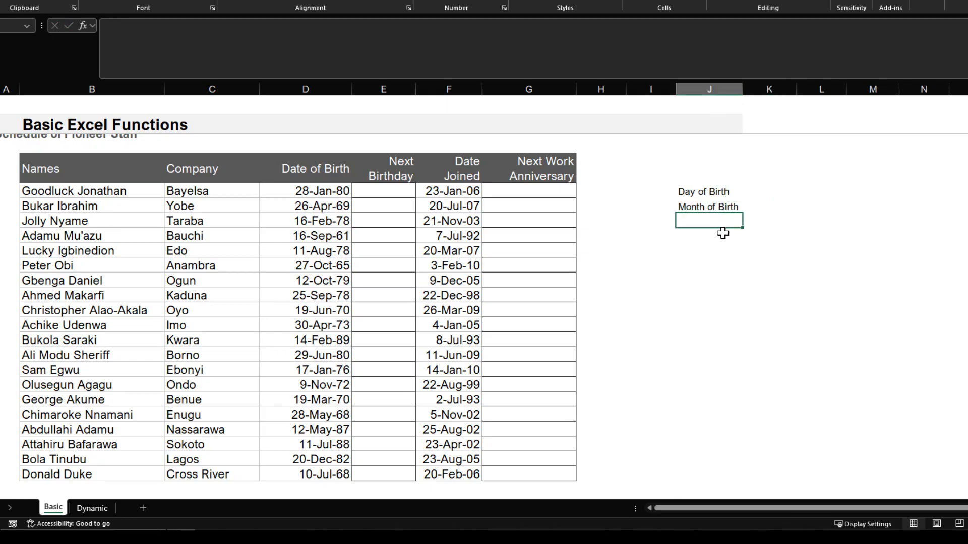
pyautogui.click(723, 233)
pyautogui.write('Year')
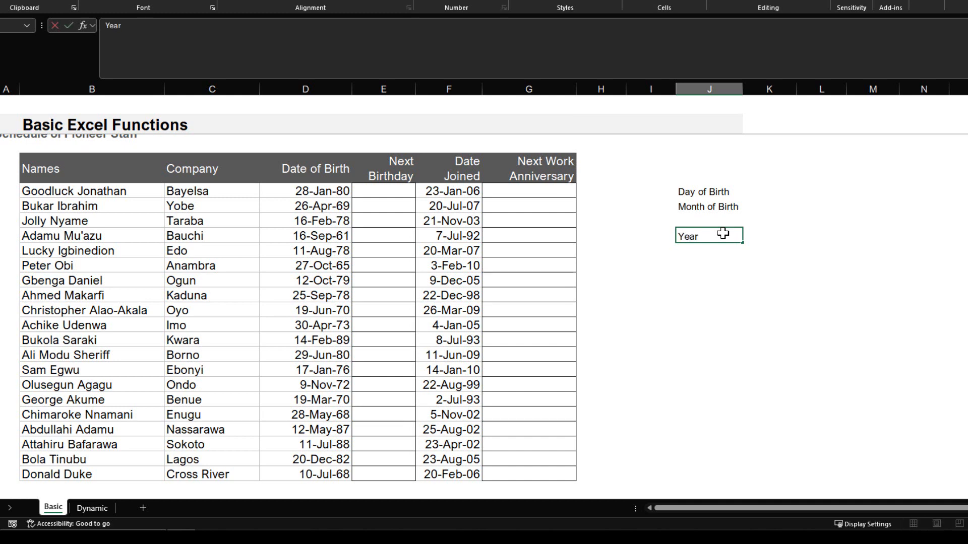
pyautogui.press('Return')
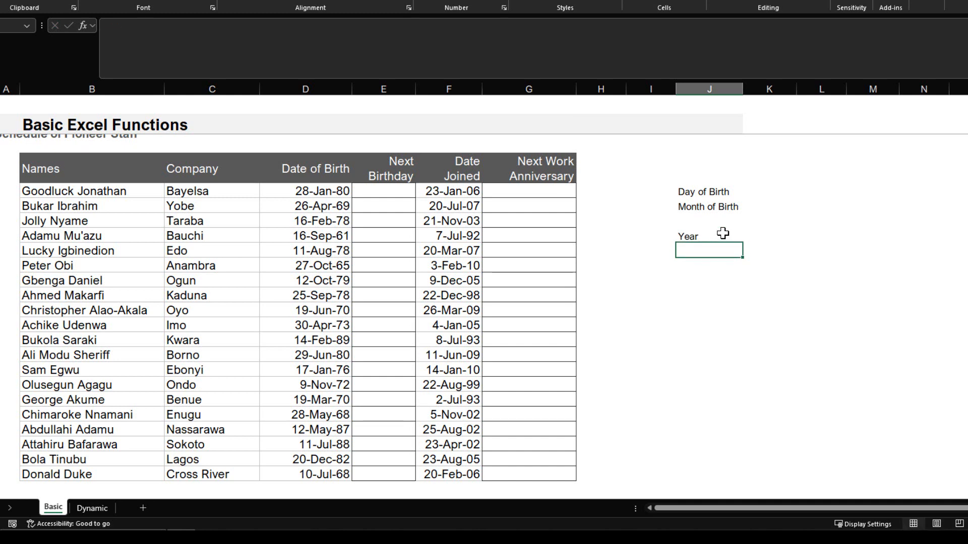
# - Enter a DATE formula in cell E8 using year 2025 and the month and day from the date of birth in D8
pyautogui.click(318, 192)
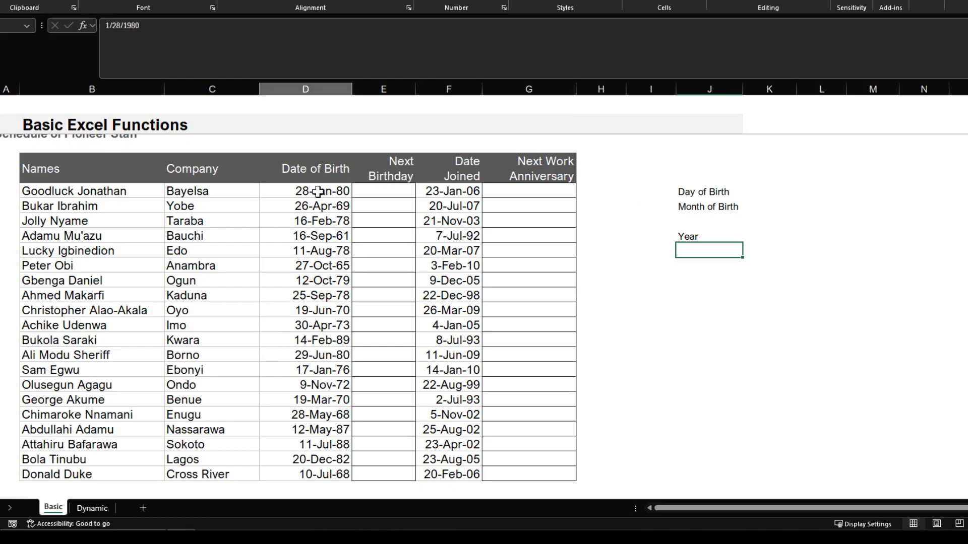
pyautogui.hotkey('shift', 'space')
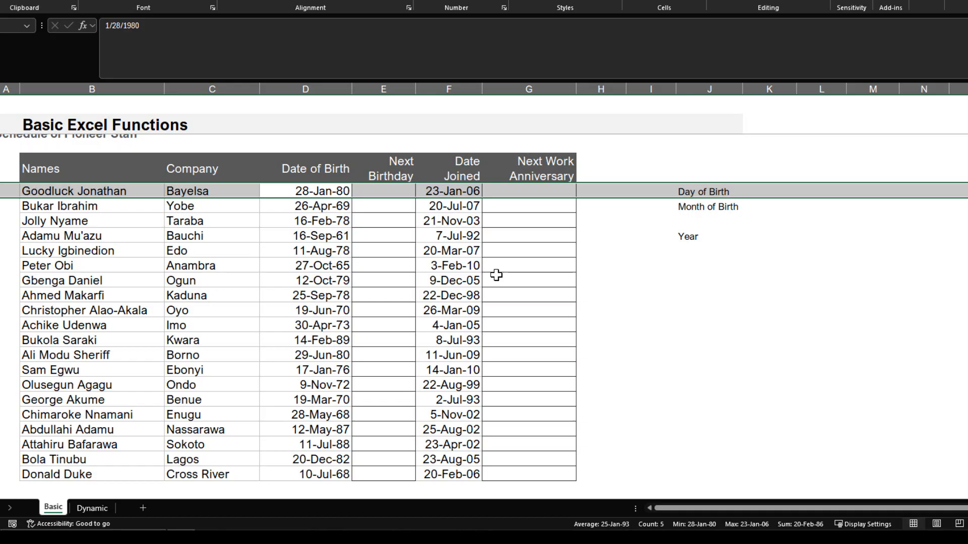
pyautogui.click(401, 189)
pyautogui.write('=')
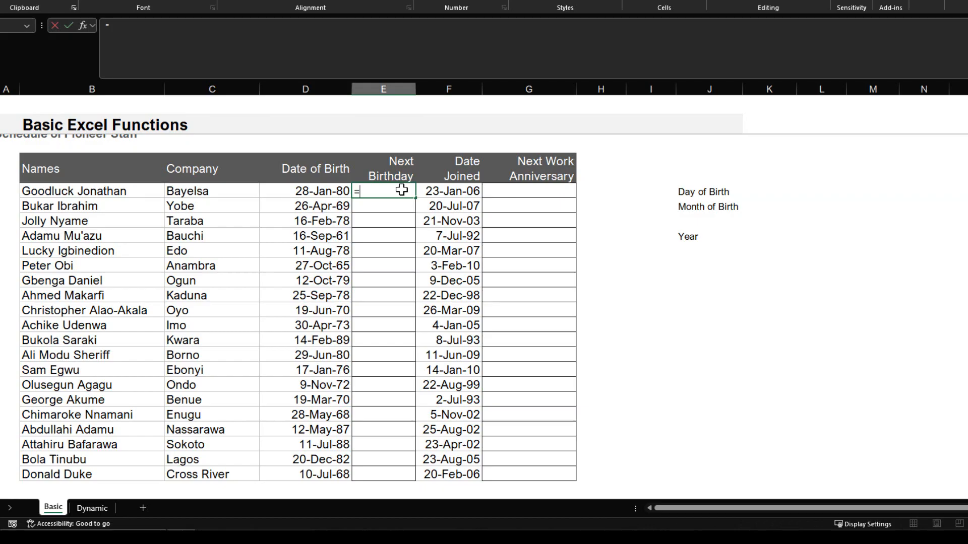
pyautogui.write('Date')
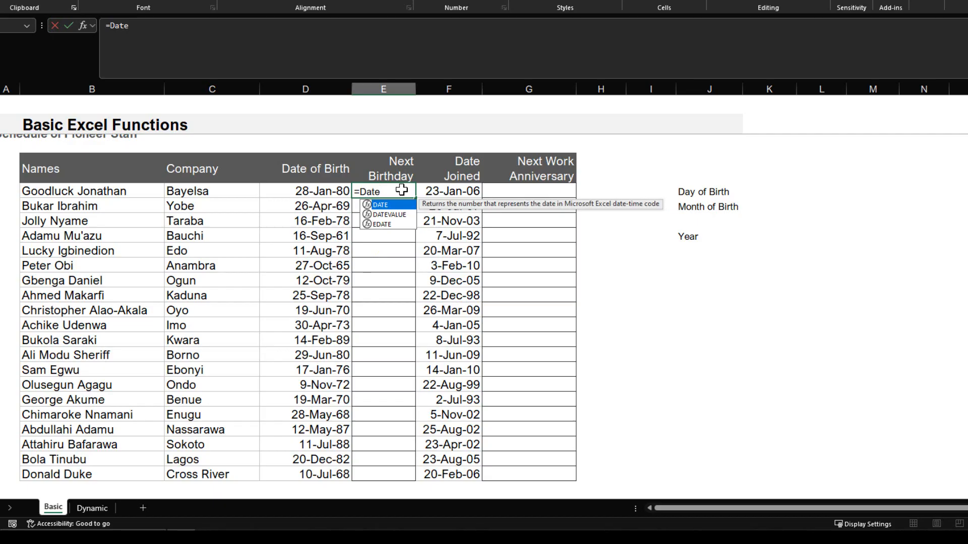
pyautogui.press('Tab')
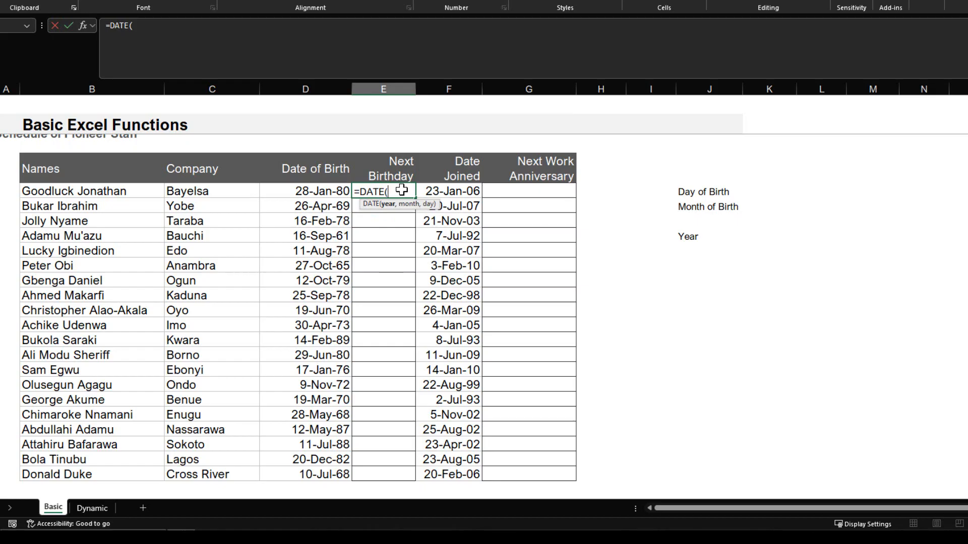
pyautogui.write('2025,')
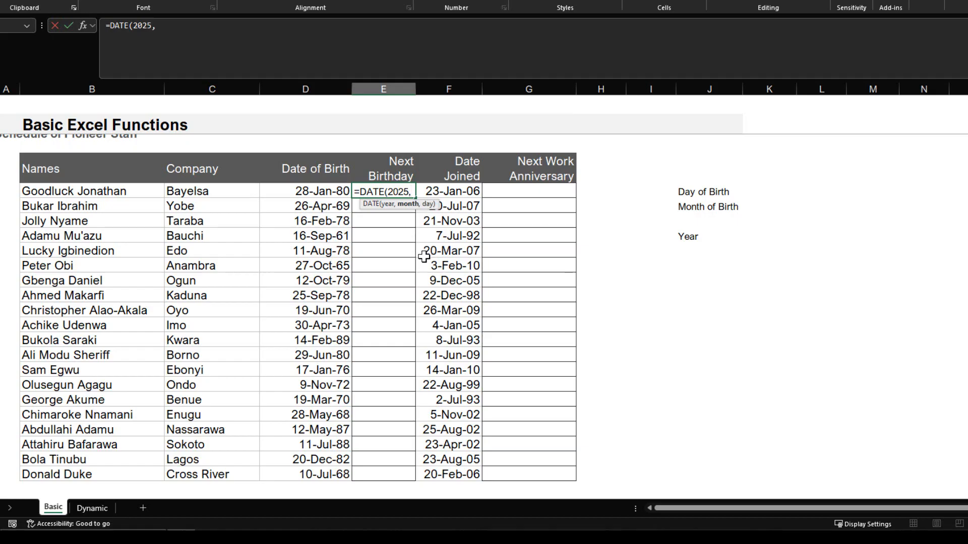
pyautogui.write('1')
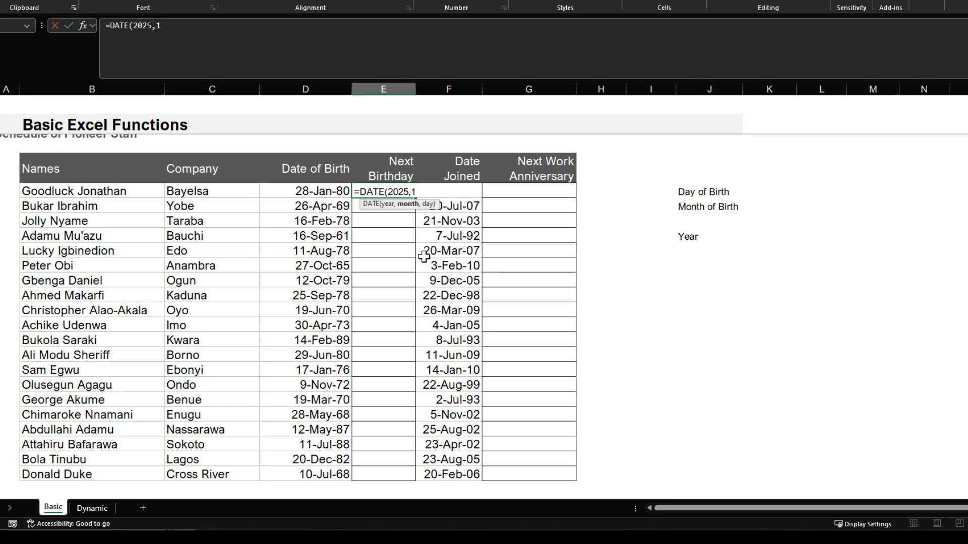
pyautogui.write(',28)')
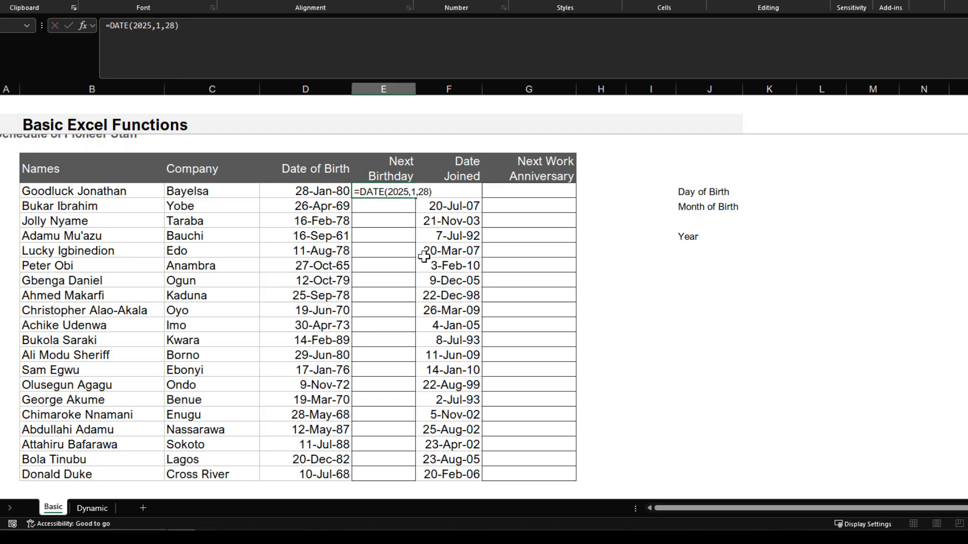
pyautogui.press('Return')
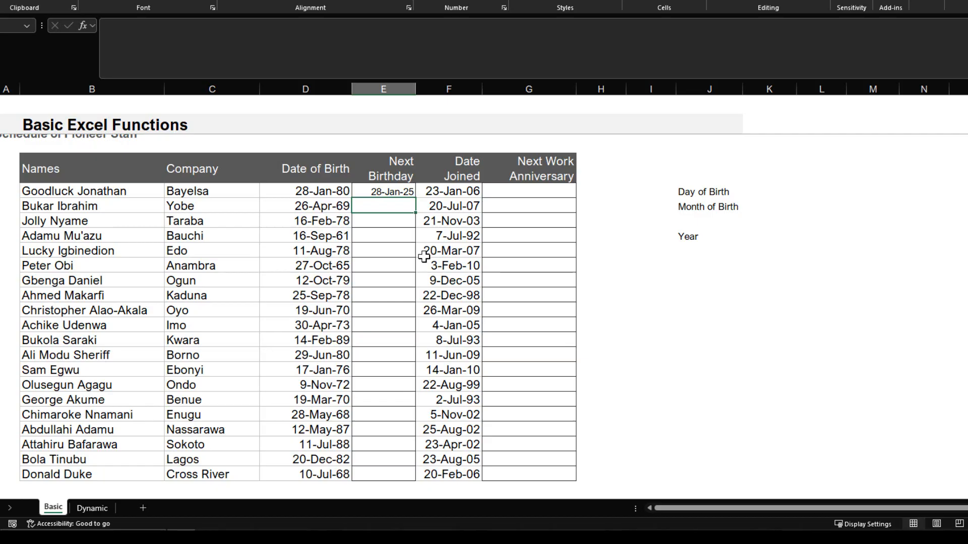
pyautogui.press('Up')
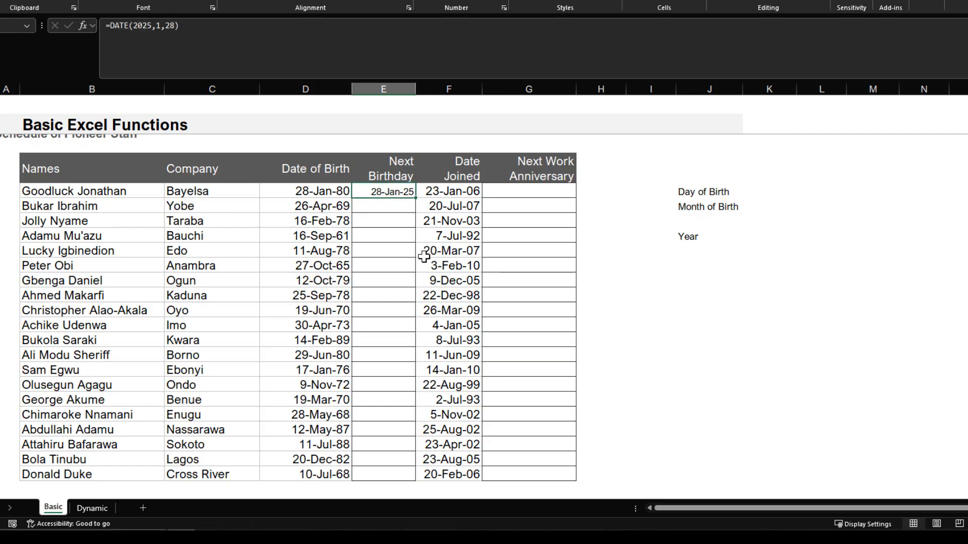
pyautogui.press('Down')
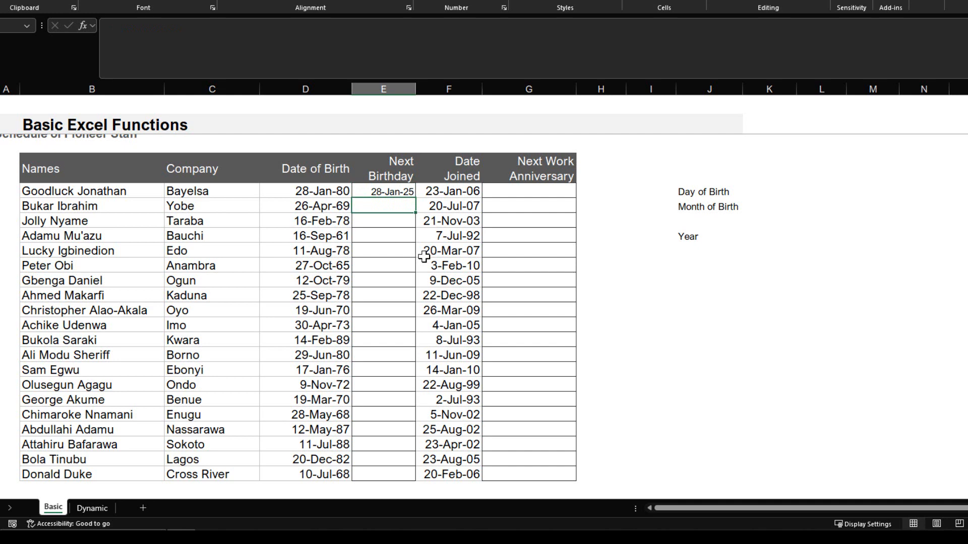
pyautogui.press('Up')
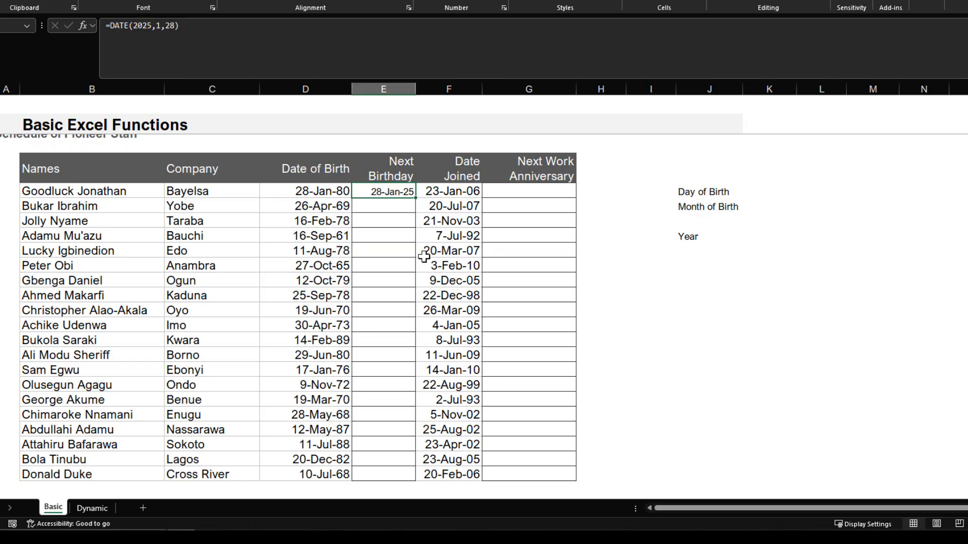
pyautogui.press('BackSpace')
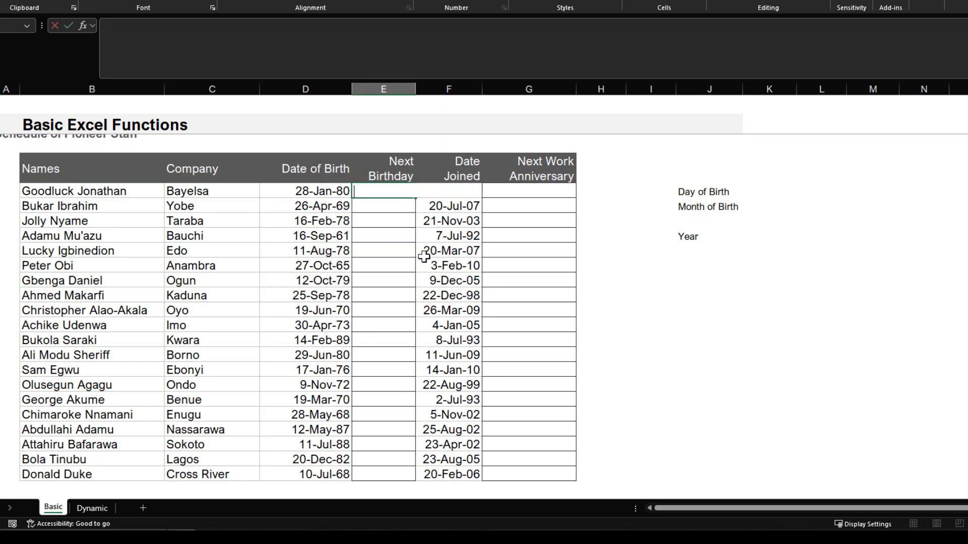
pyautogui.press('Escape')
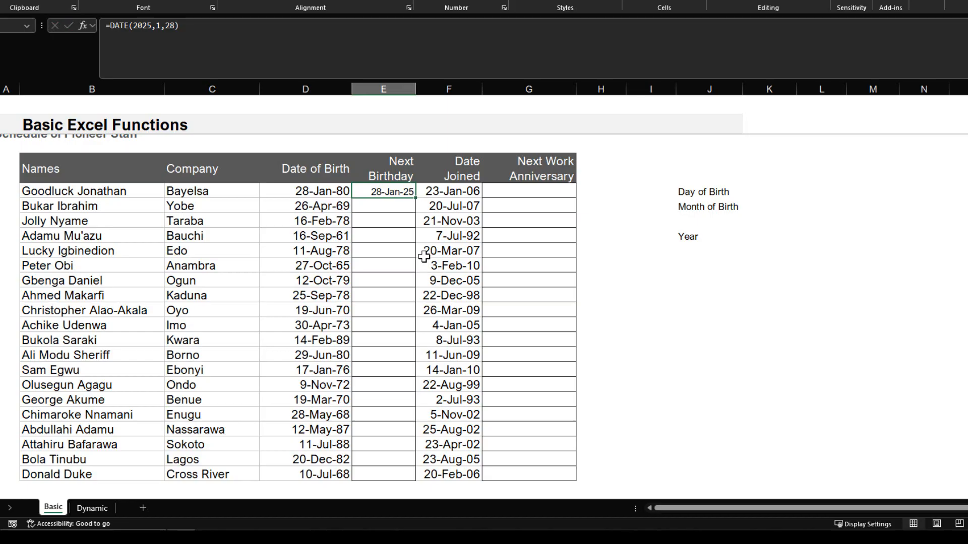
# - Insert two blank columns between the Date of Birth and Next Birthday columns
pyautogui.click(307, 194)
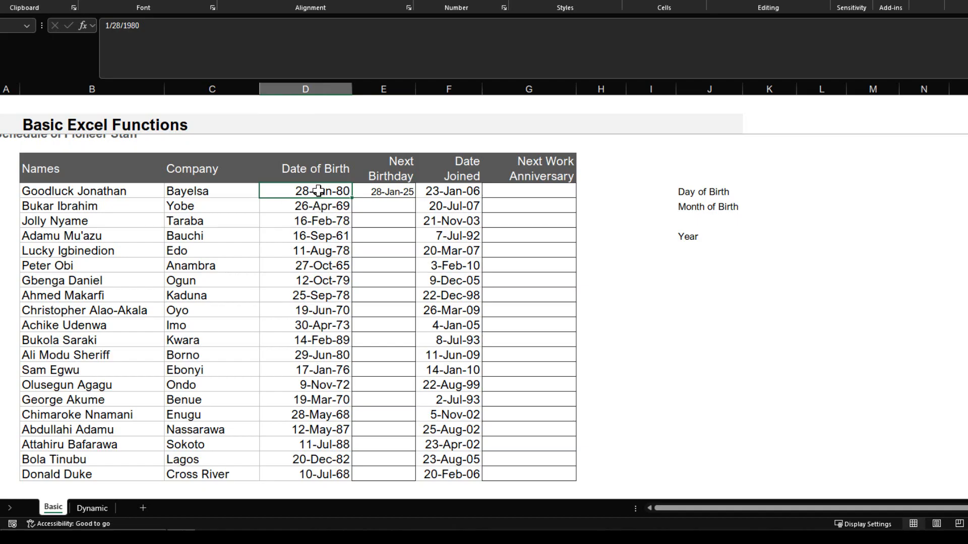
pyautogui.click(393, 89)
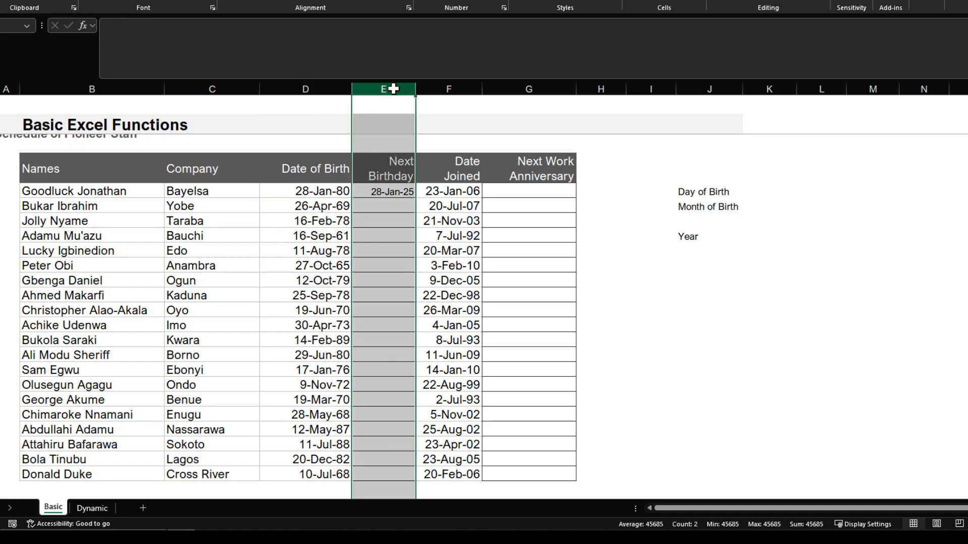
pyautogui.hotkey('ctrl', 'shift', '+')
pyautogui.hotkey('ctrl', 'shift', '+')
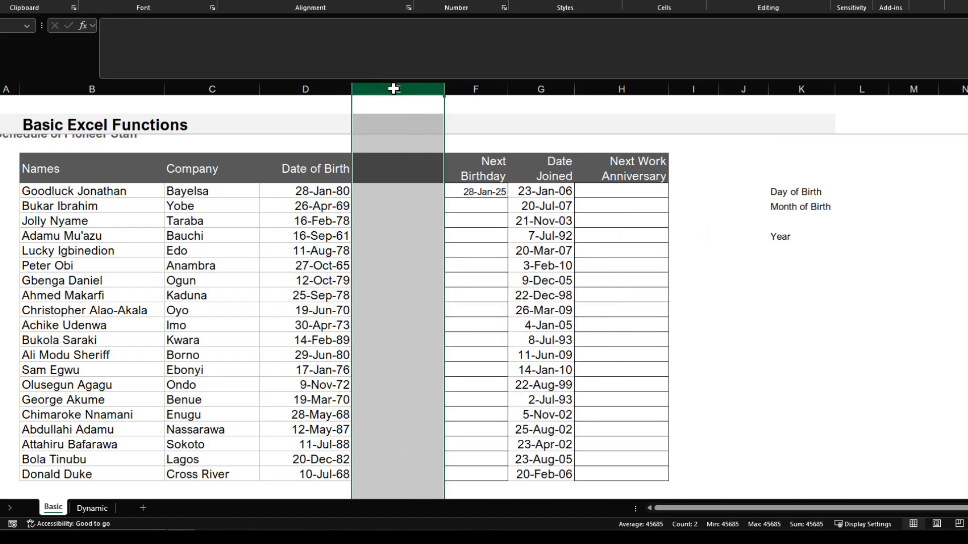
# - Enter the headers "Month of Birth" in cell E7 and "Day of Birth" in cell F7
pyautogui.click(412, 189)
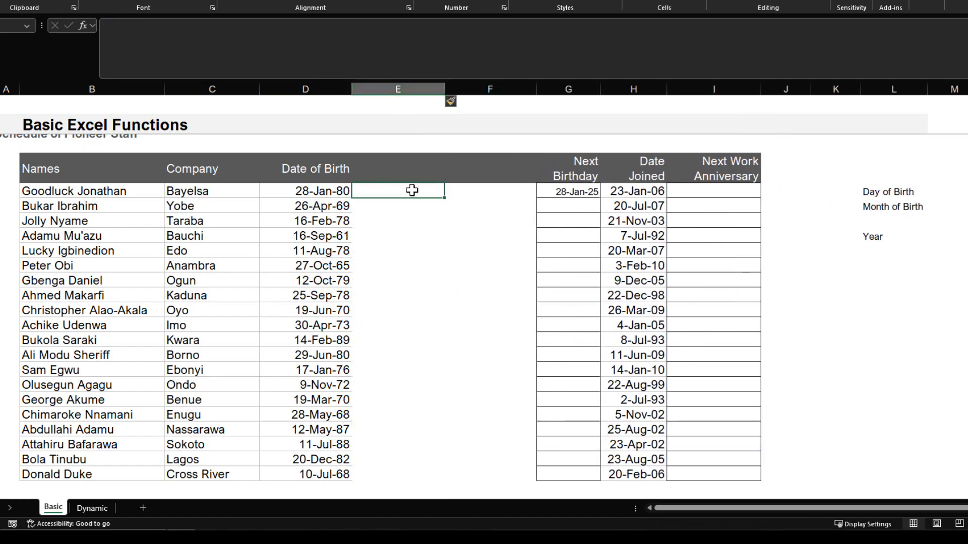
pyautogui.press('Up')
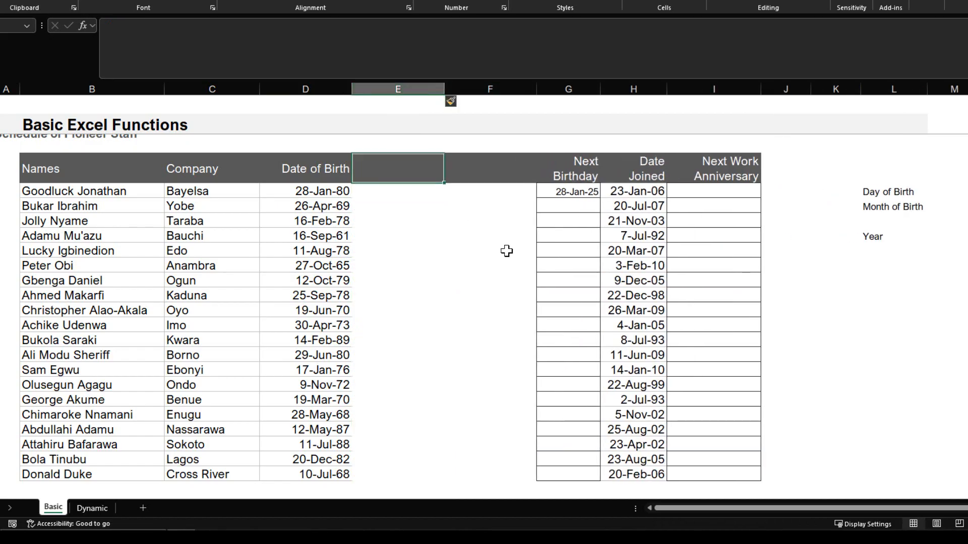
pyautogui.write('Mont')
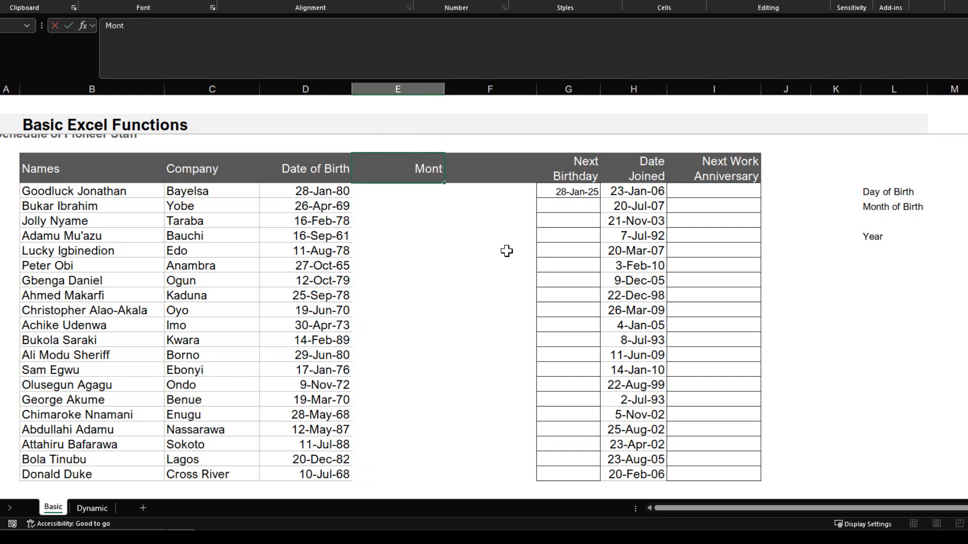
pyautogui.write('h of Bior')
pyautogui.press('BackSpace')
pyautogui.press('BackSpace')
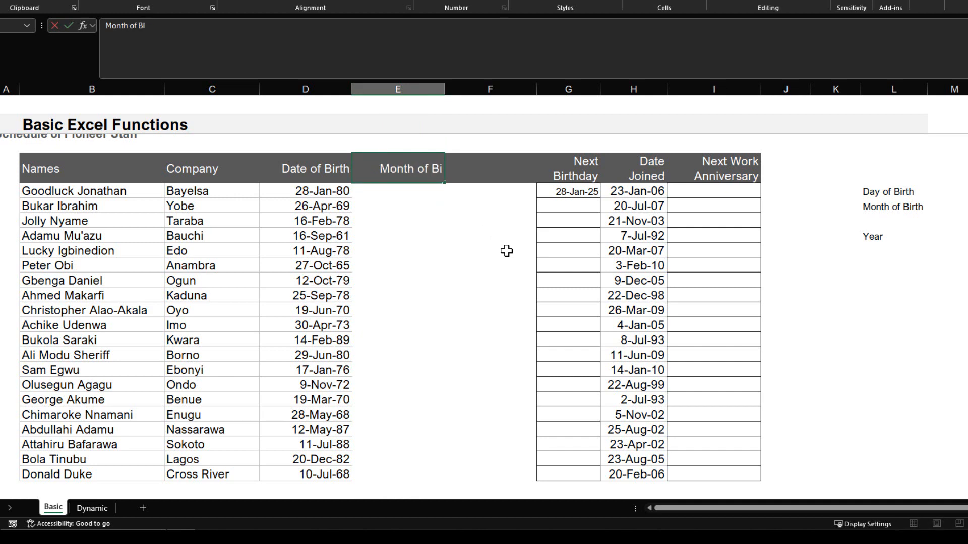
pyautogui.write('rth')
pyautogui.press('Tab')
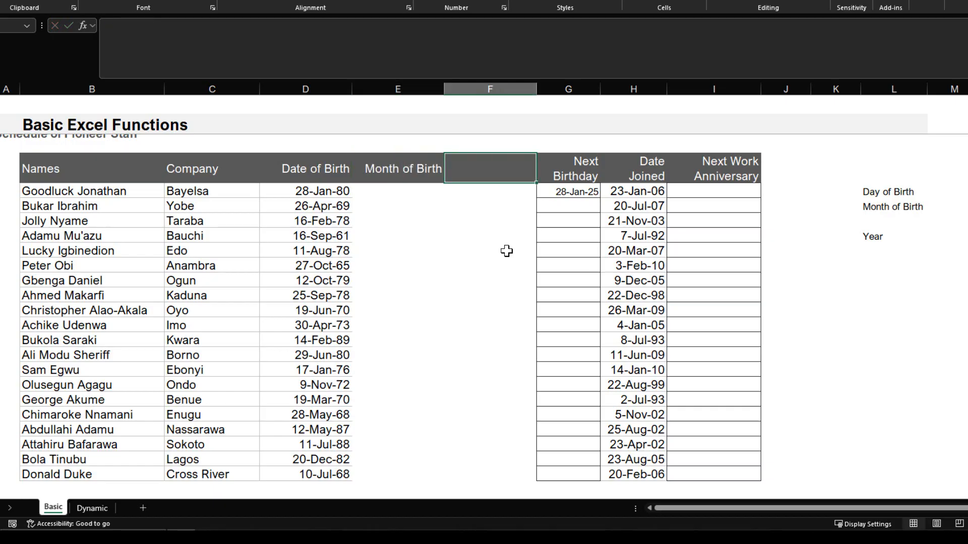
pyautogui.write('Day of Bi')
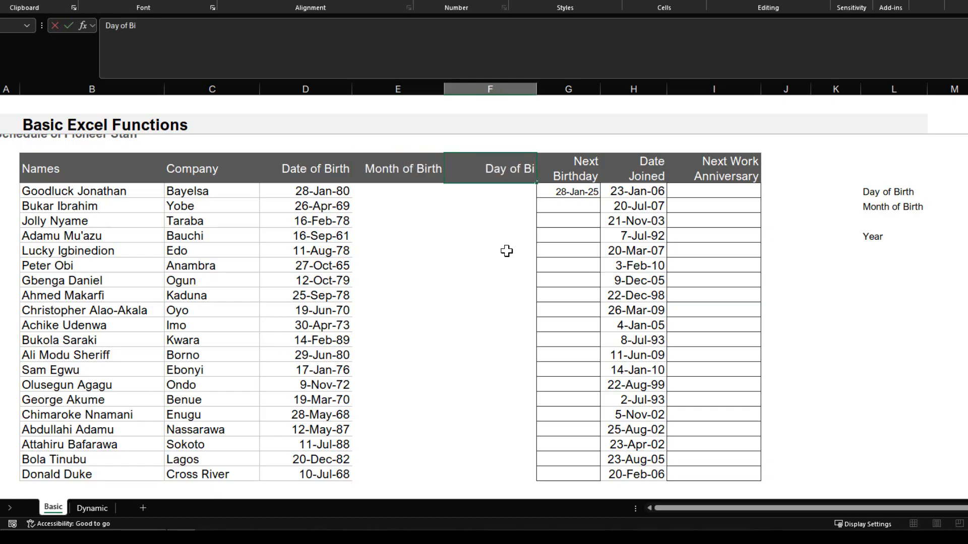
pyautogui.write('rth')
pyautogui.press('Return')
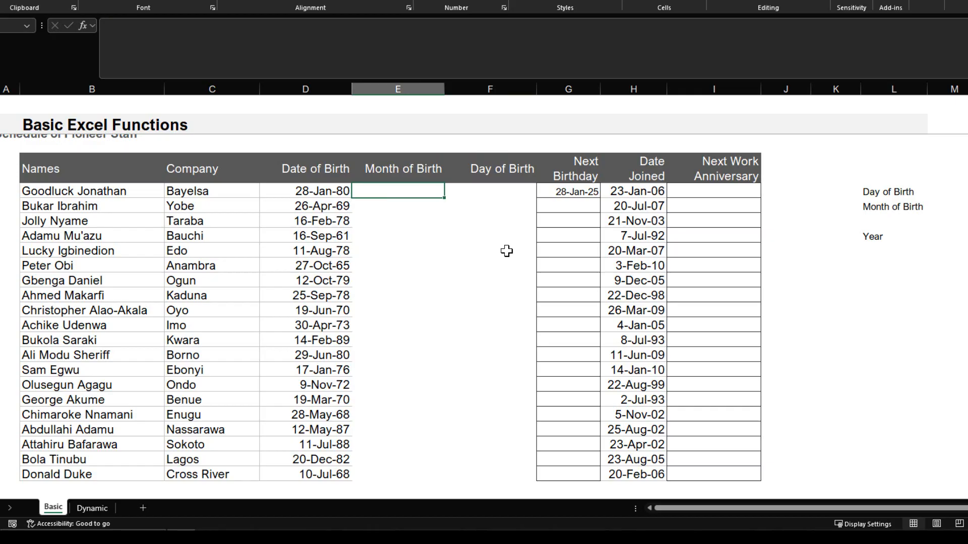
# - Enter the formula =MONTH(D8) in cell E8 to extract the first staff member's birth month
pyautogui.write('=mont')
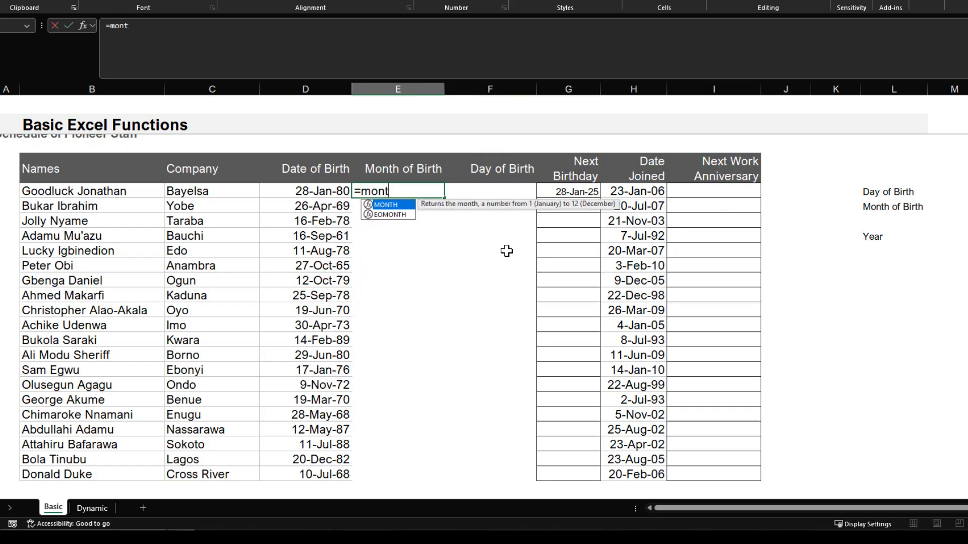
pyautogui.press('Tab')
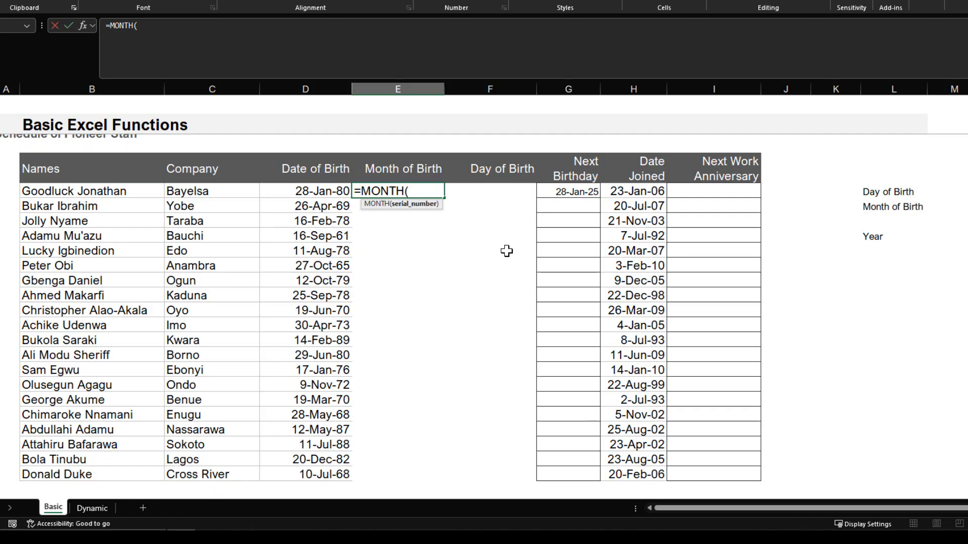
pyautogui.press('Left')
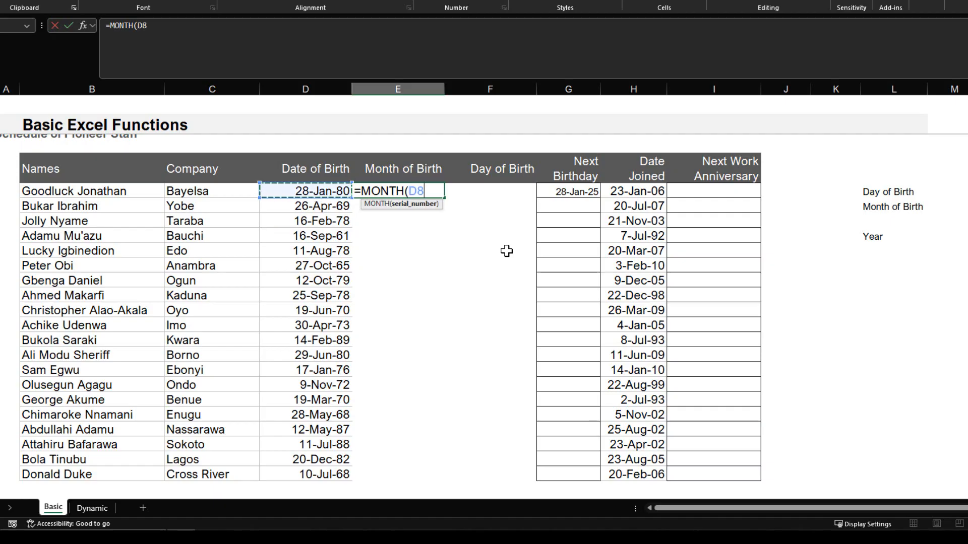
pyautogui.press('Return')
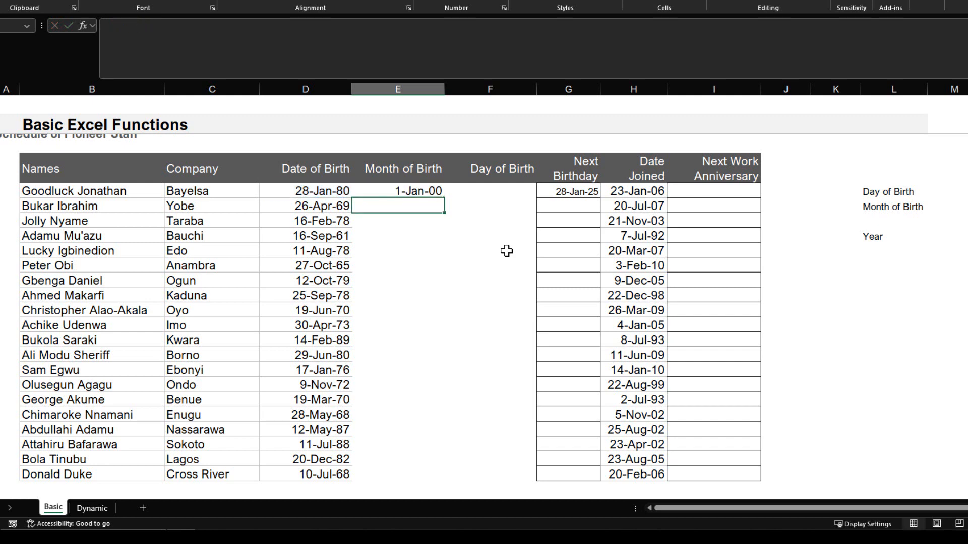
# - Format the Month of Birth and Day of Birth cells E8:F27 as whole numbers instead of dates
pyautogui.click(417, 190)
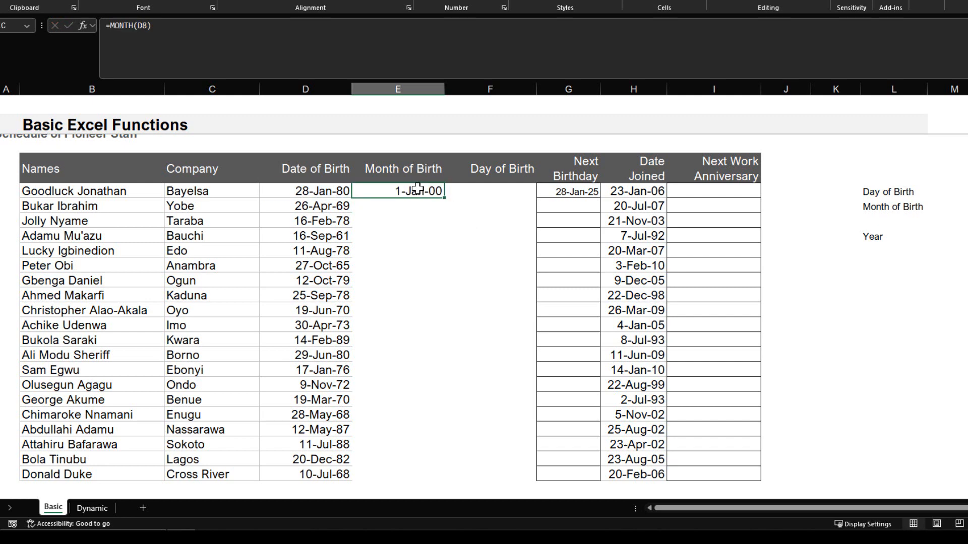
pyautogui.hotkey('shift', 'Down')
pyautogui.hotkey('shift', 'Down')
pyautogui.hotkey('shift', 'Down')
pyautogui.hotkey('shift', 'Down')
pyautogui.hotkey('shift', 'Down')
pyautogui.hotkey('shift', 'Down')
pyautogui.hotkey('shift', 'Down')
pyautogui.hotkey('shift', 'Down')
pyautogui.hotkey('shift', 'Down')
pyautogui.hotkey('shift', 'Down')
pyautogui.hotkey('shift', 'Down')
pyautogui.hotkey('shift', 'Down')
pyautogui.hotkey('shift', 'Down')
pyautogui.hotkey('shift', 'Down')
pyautogui.hotkey('shift', 'Down')
pyautogui.hotkey('shift', 'Down')
pyautogui.hotkey('shift', 'Down')
pyautogui.hotkey('shift', 'Down')
pyautogui.hotkey('shift', 'Down')
pyautogui.hotkey('shift', 'Down')
pyautogui.hotkey('shift', 'Down')
pyautogui.hotkey('shift', 'Down')
pyautogui.hotkey('shift', 'Down')
pyautogui.hotkey('shift', 'Down')
pyautogui.hotkey('shift', 'Down')
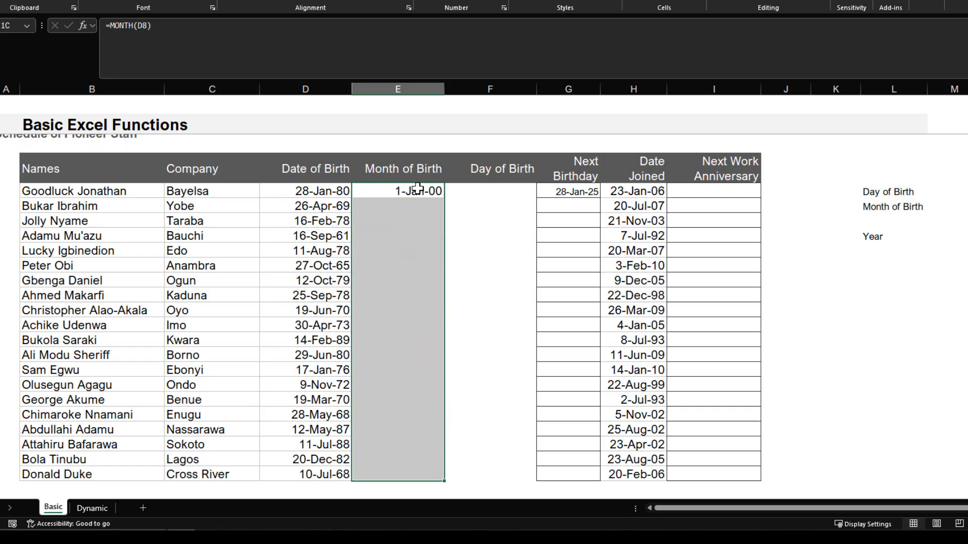
pyautogui.hotkey('shift', 'Up')
pyautogui.hotkey('shift', 'Up')
pyautogui.hotkey('shift', 'Up')
pyautogui.hotkey('shift', 'Up')
pyautogui.hotkey('shift', 'Up')
pyautogui.hotkey('shift', 'Up')
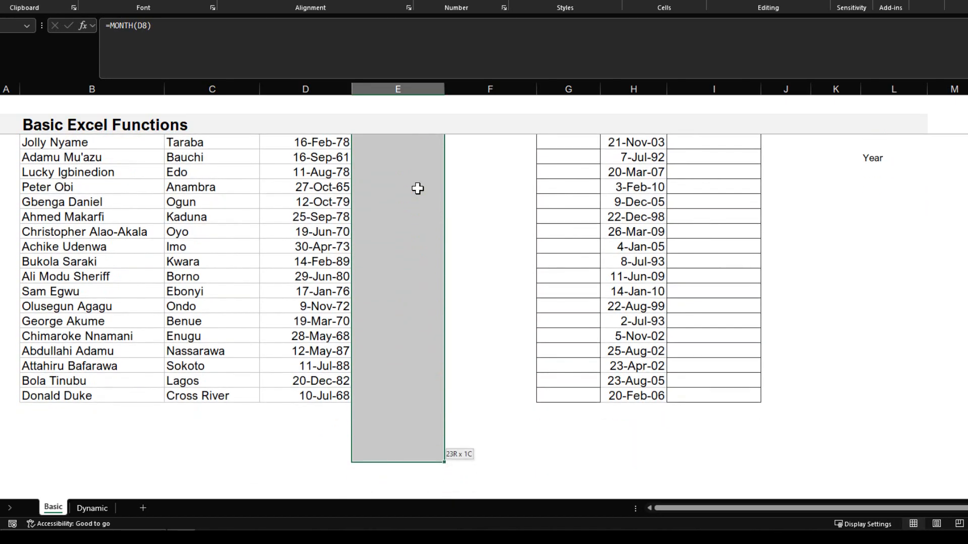
pyautogui.hotkey('shift', 'Right')
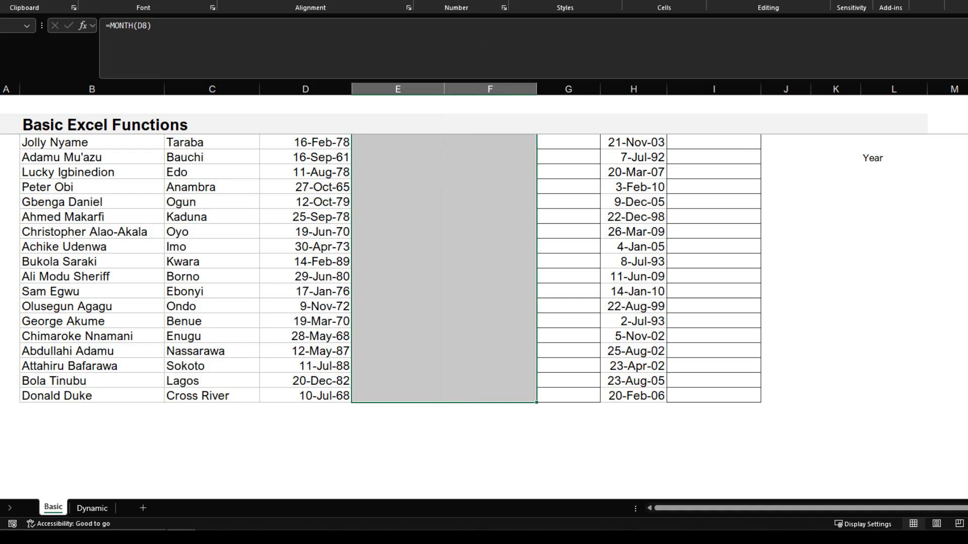
pyautogui.scroll(3, 423, 237)
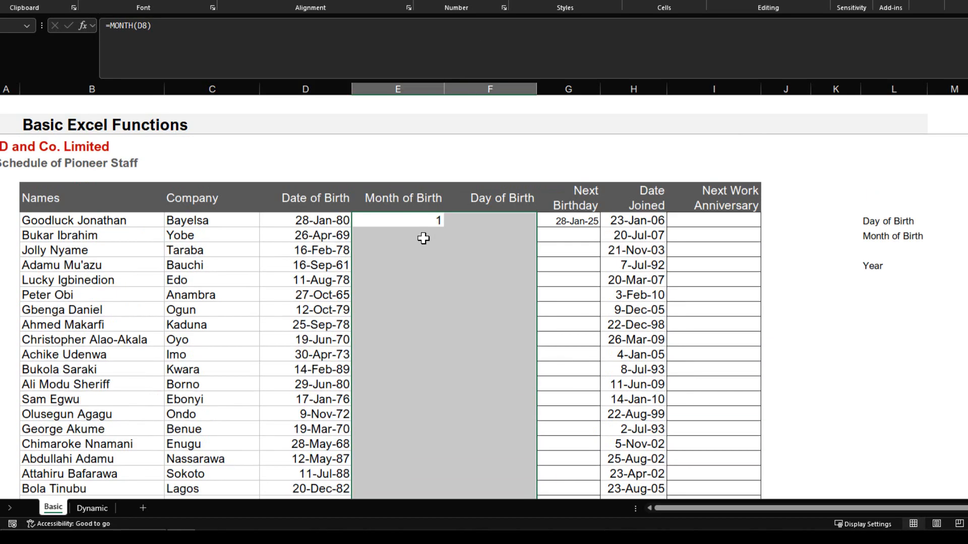
# - Fill the MONTH formula from E8 down the Month of Birth column to the last staff row, E27
pyautogui.scroll(-1, 407, 267)
pyautogui.click(406, 267)
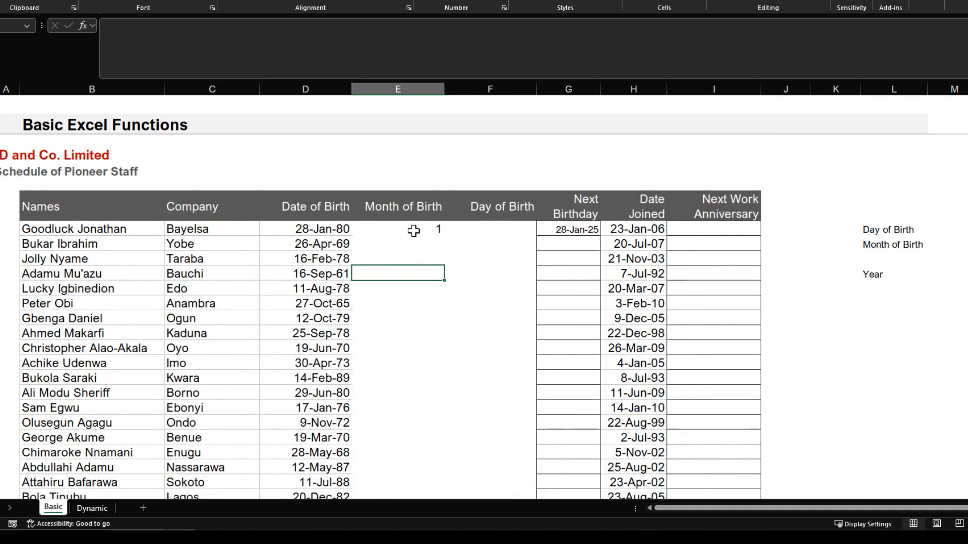
pyautogui.click(415, 229)
pyautogui.doubleClick(446, 237)
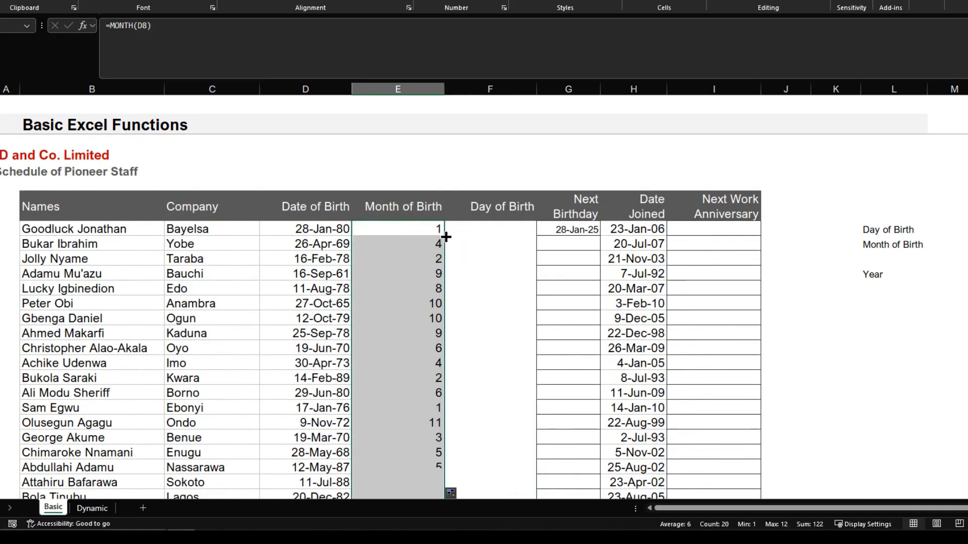
# - Enter the formula =DAY(D8) in cell F8 and fill it down the Day of Birth column to the last staff row
pyautogui.click(323, 243)
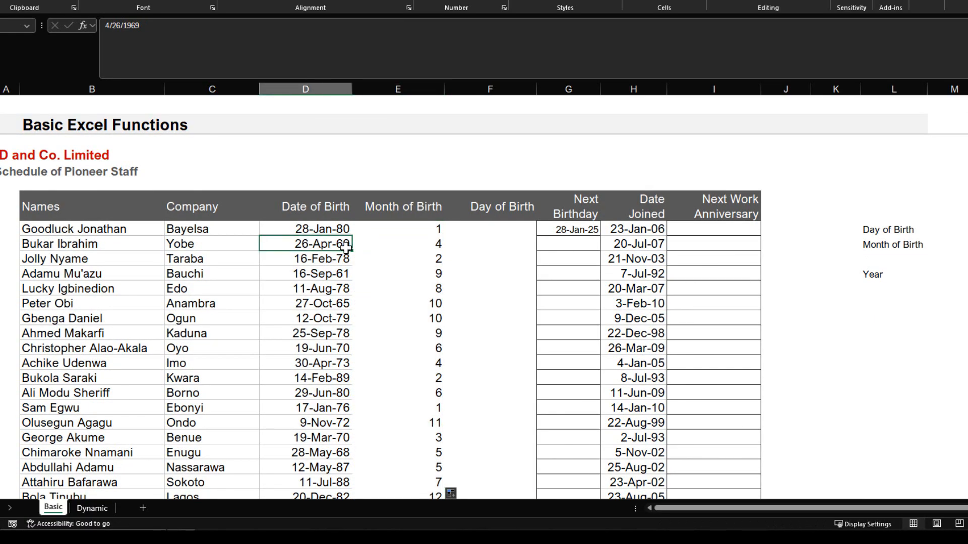
pyautogui.click(399, 246)
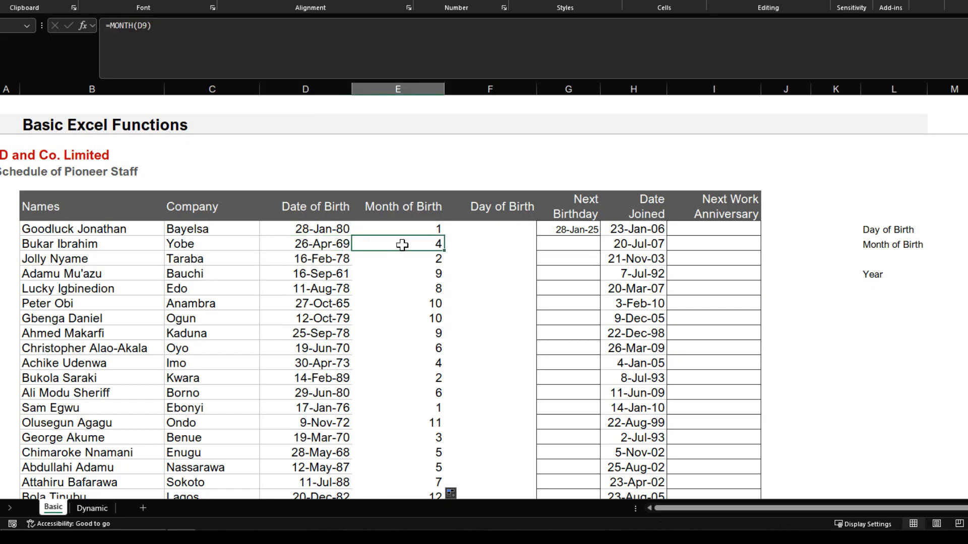
pyautogui.click(464, 227)
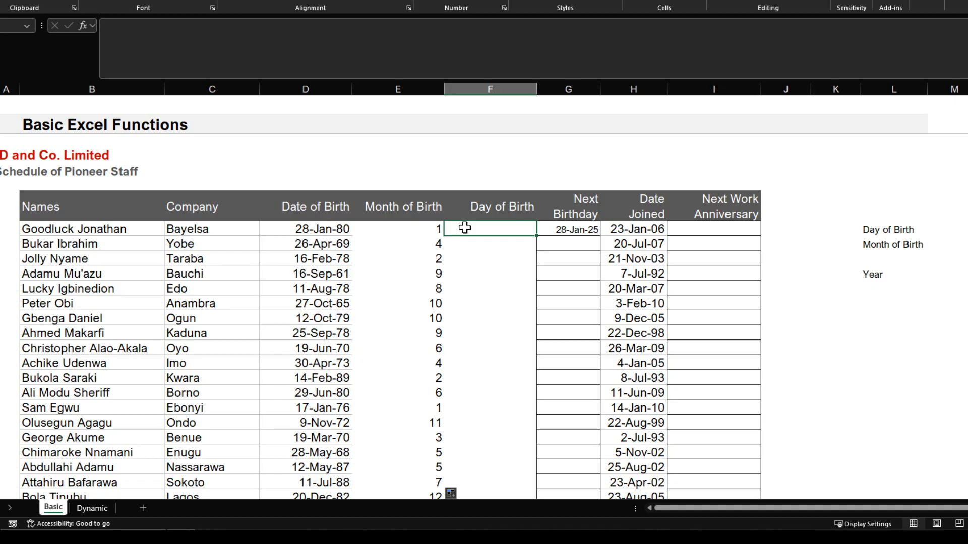
pyautogui.write('=DAY(')
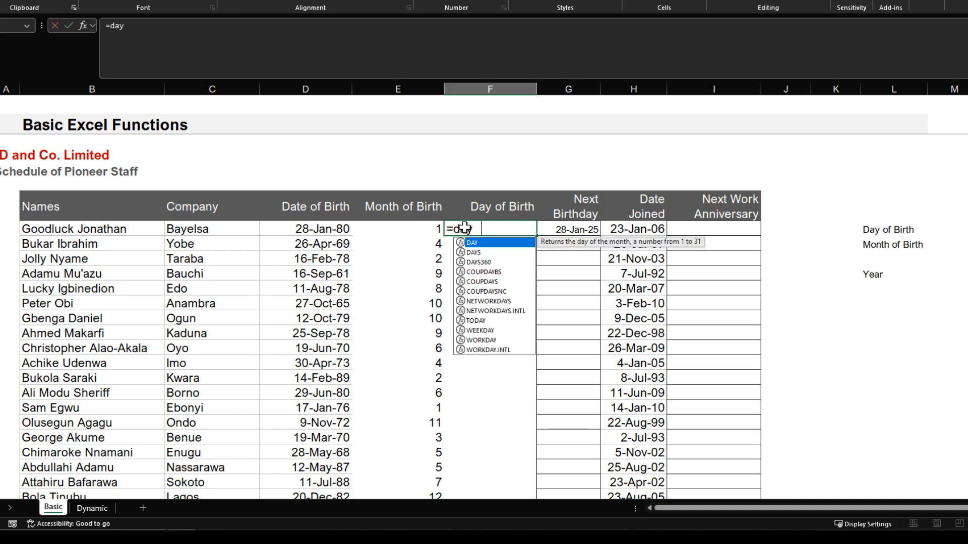
pyautogui.click(327, 231)
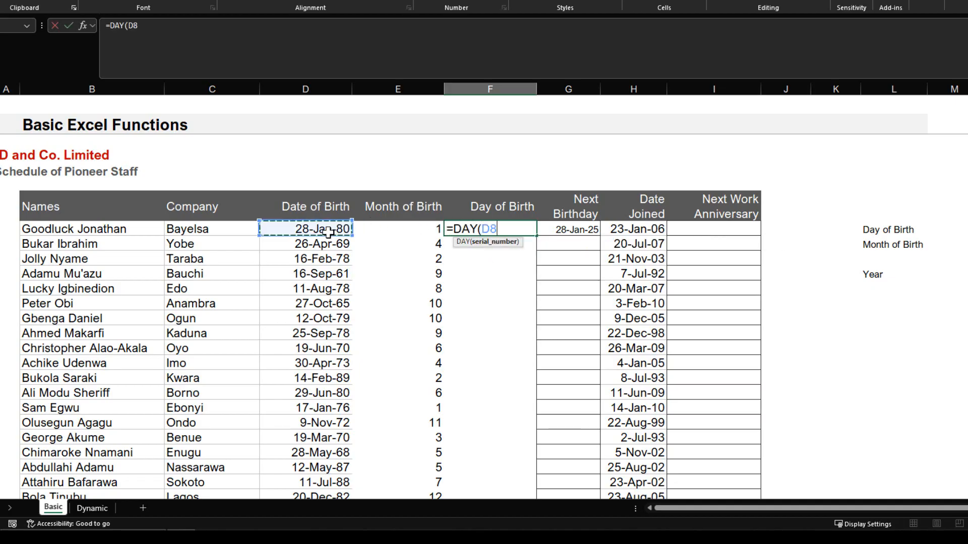
pyautogui.press('Return')
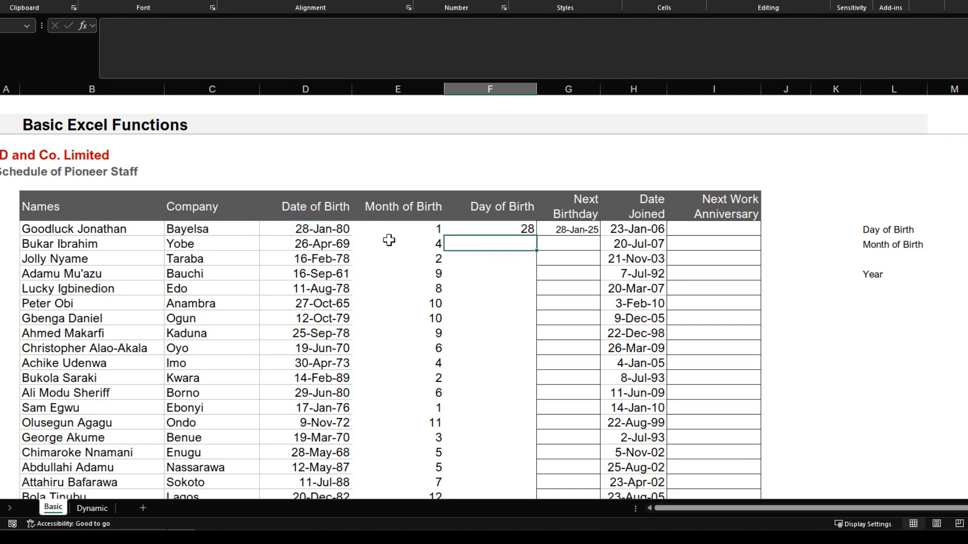
pyautogui.click(500, 229)
pyautogui.doubleClick(537, 236)
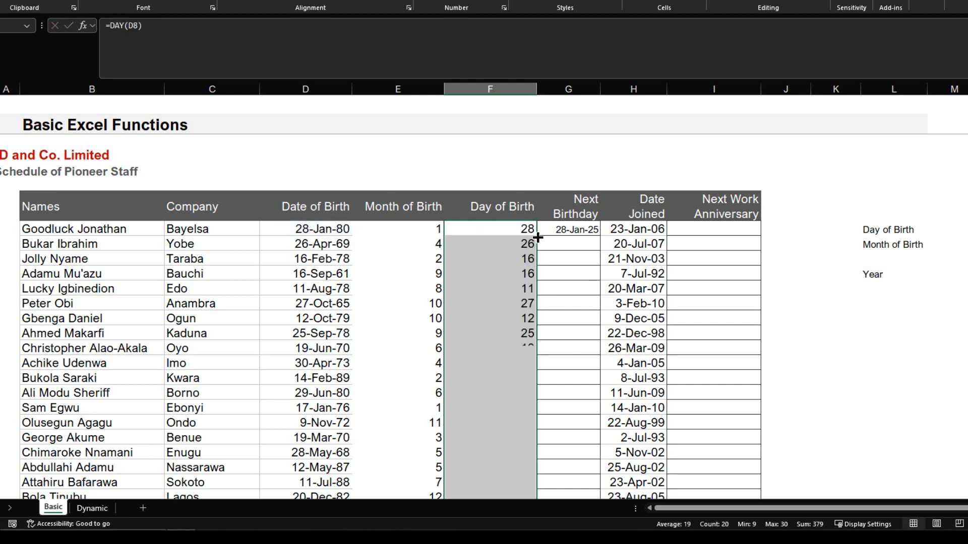
pyautogui.hotkey('alt', 'Tab')
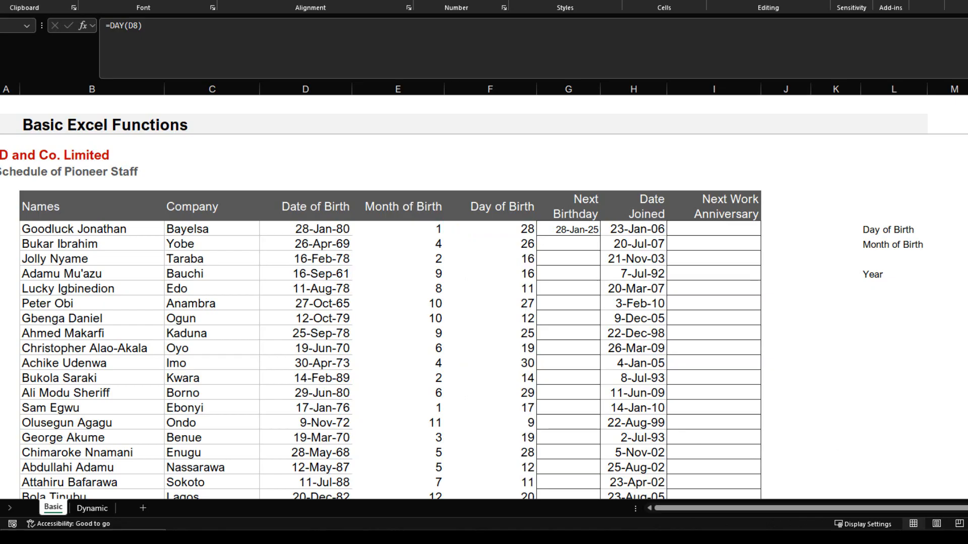
pyautogui.hotkey('alt', 'Tab')
pyautogui.click(411, 228)
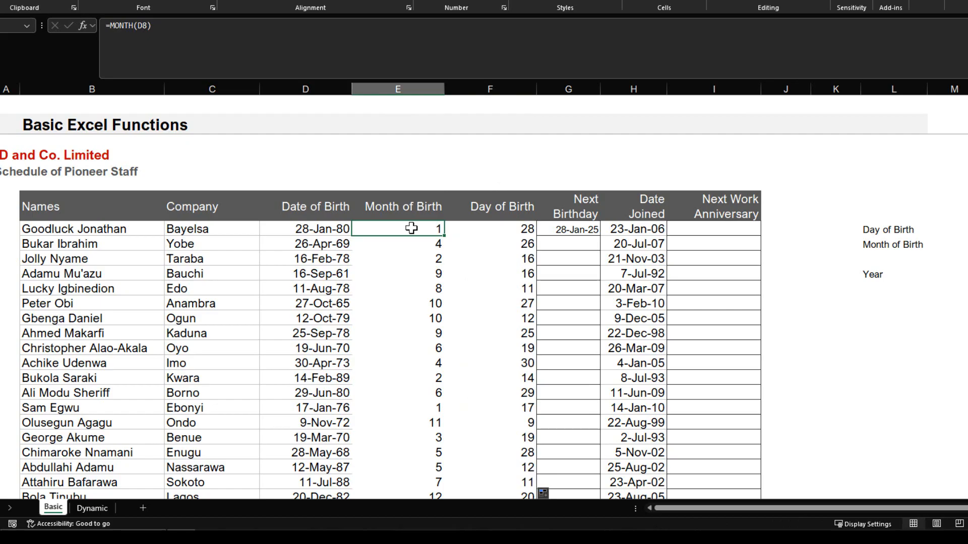
pyautogui.hotkey('ctrl', 'space')
pyautogui.click(497, 228)
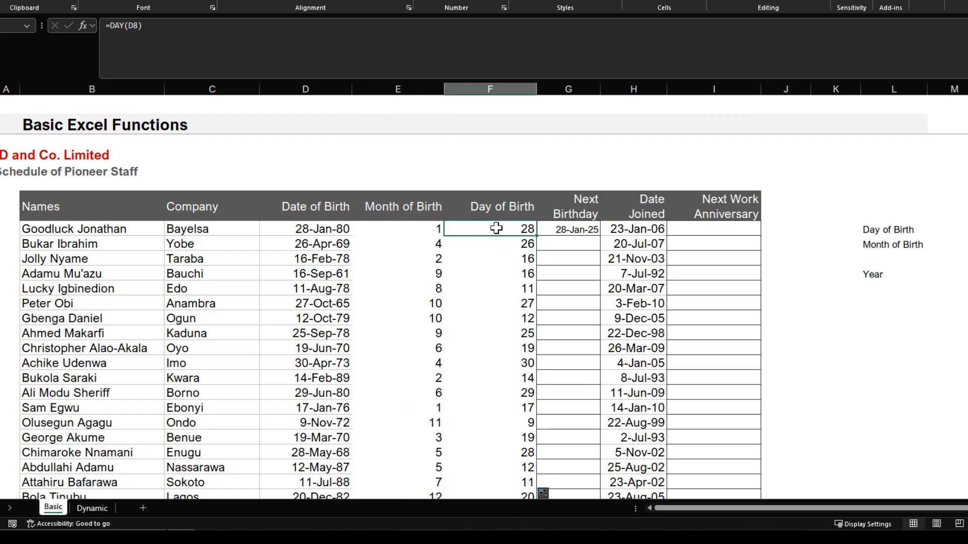
pyautogui.hotkey('ctrl', 'space')
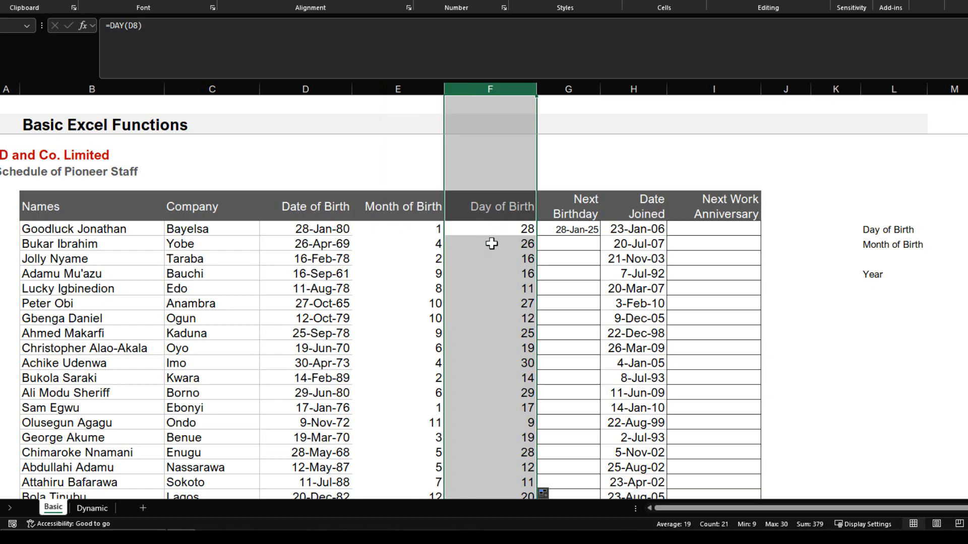
pyautogui.click(507, 230)
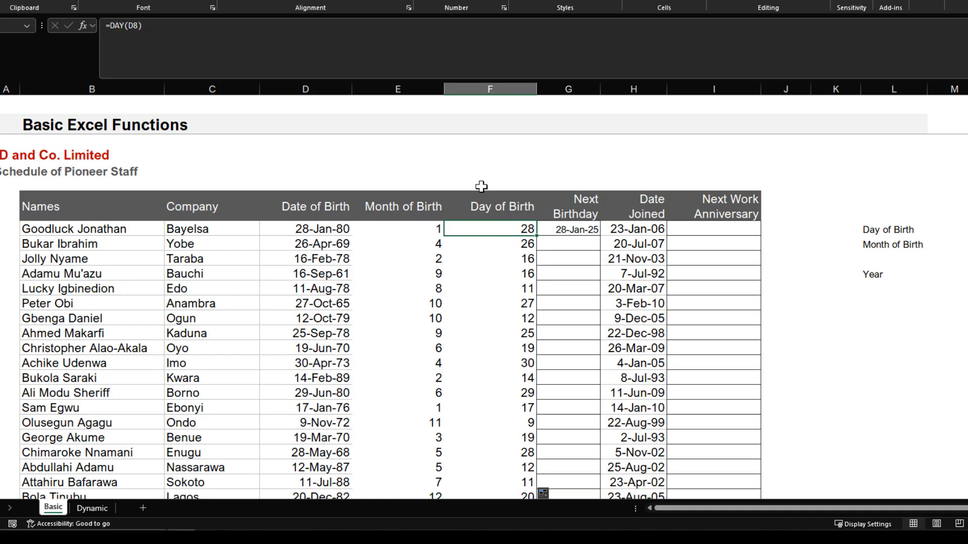
# - Enter the formula =TODAY() in cell F4 above the staff table to return the current date
pyautogui.click(472, 152)
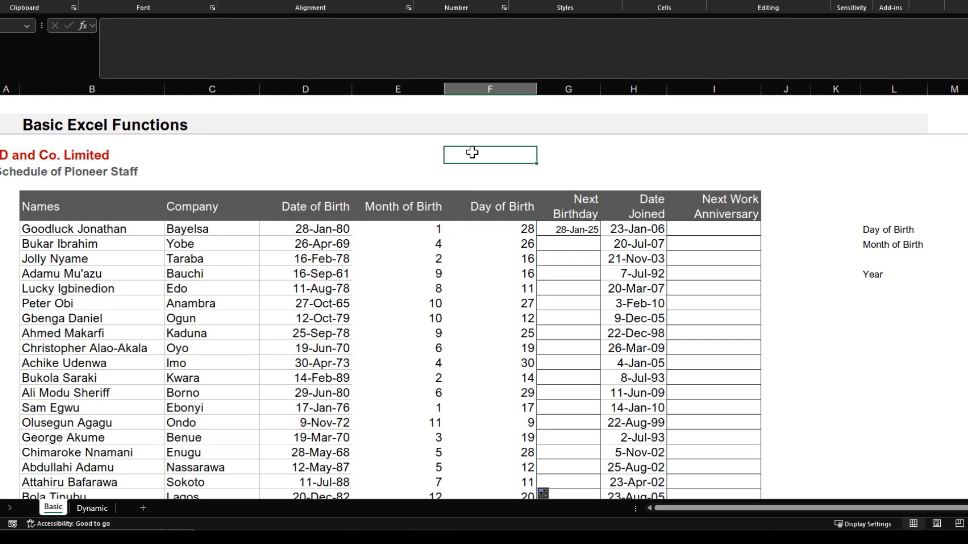
pyautogui.write('=tod')
pyautogui.press('Tab')
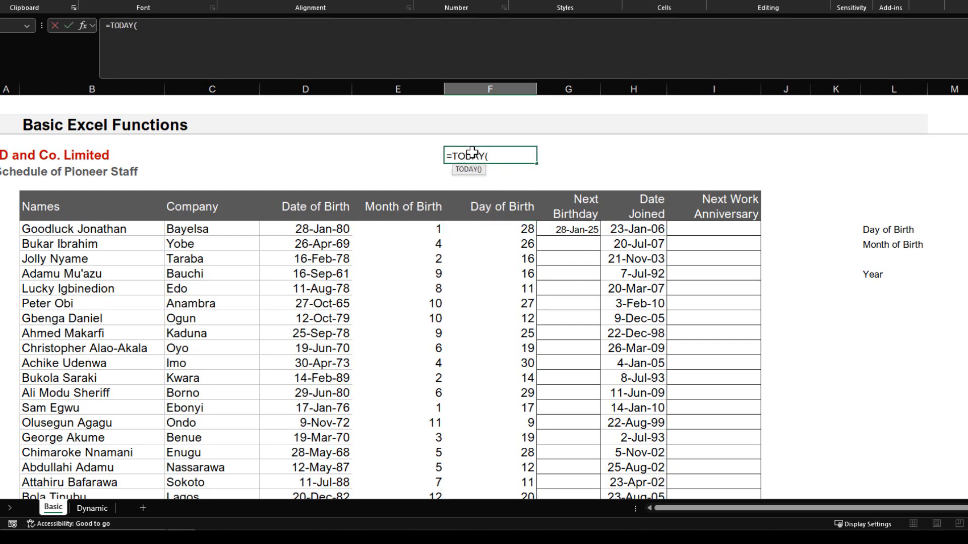
pyautogui.write(')')
pyautogui.press('Return')
pyautogui.click(512, 154)
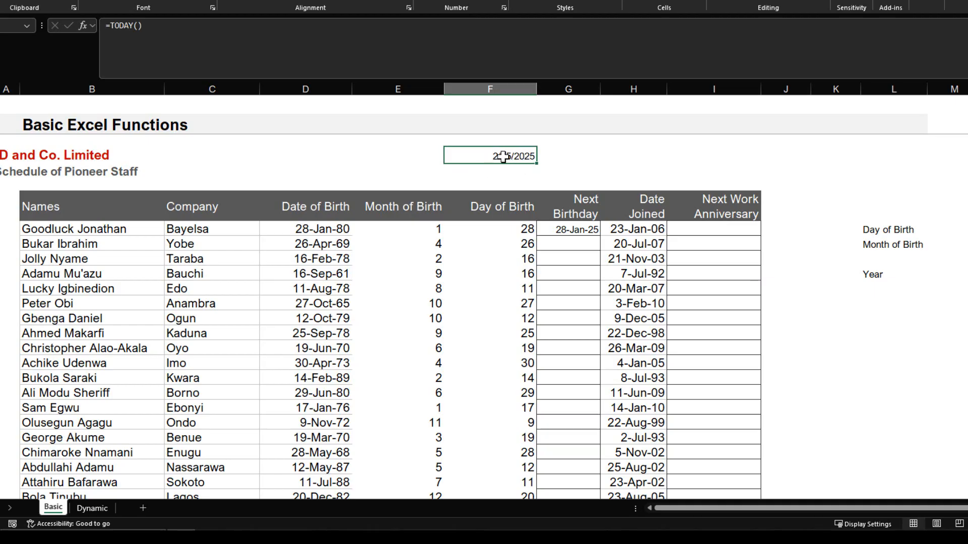
# - Enter the formula =YEAR(F4) in cell G4 to extract the year from the current date
pyautogui.doubleClick(559, 153)
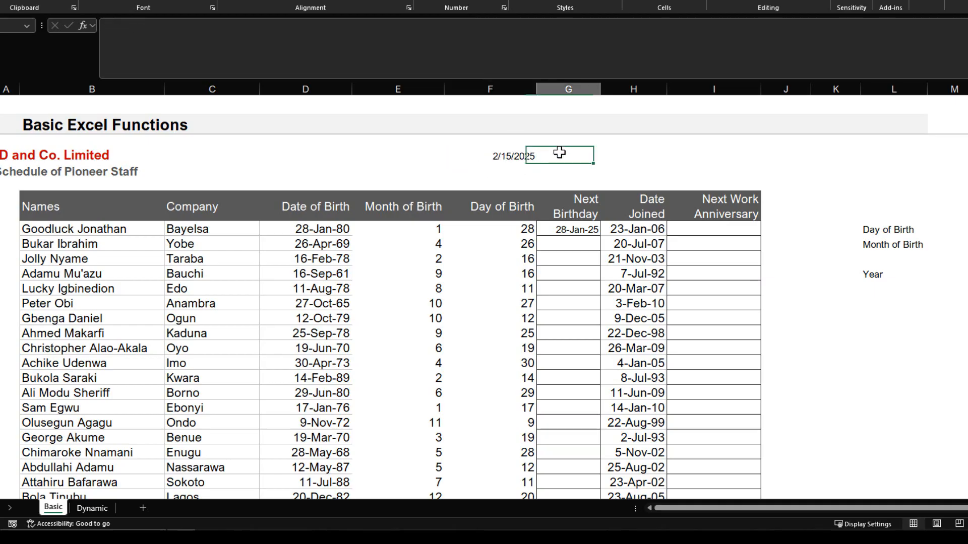
pyautogui.write('=YEAR(')
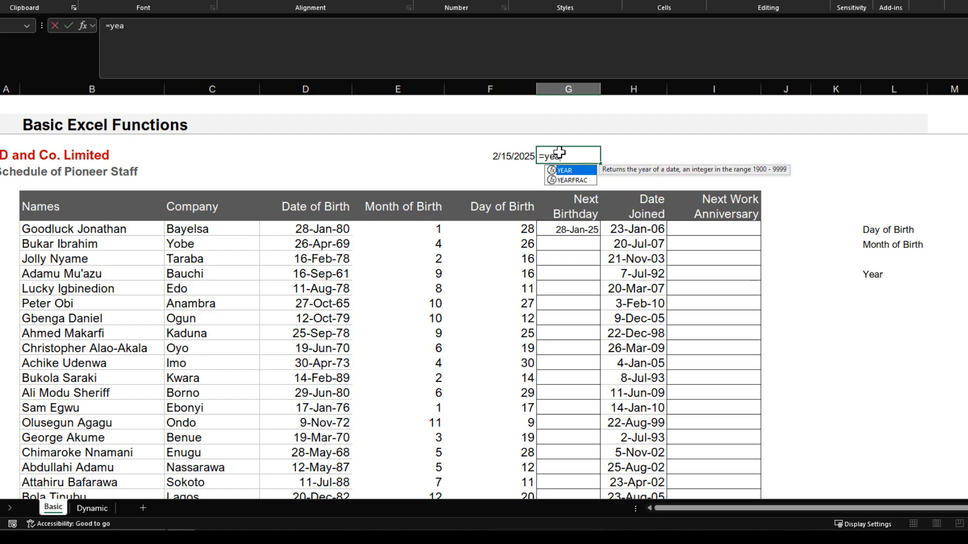
pyautogui.click(524, 154)
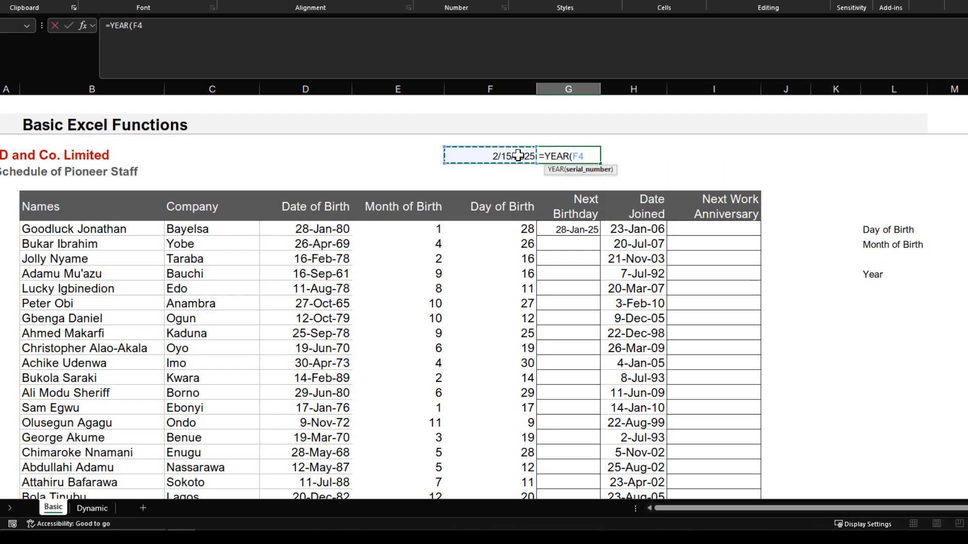
pyautogui.press('Return')
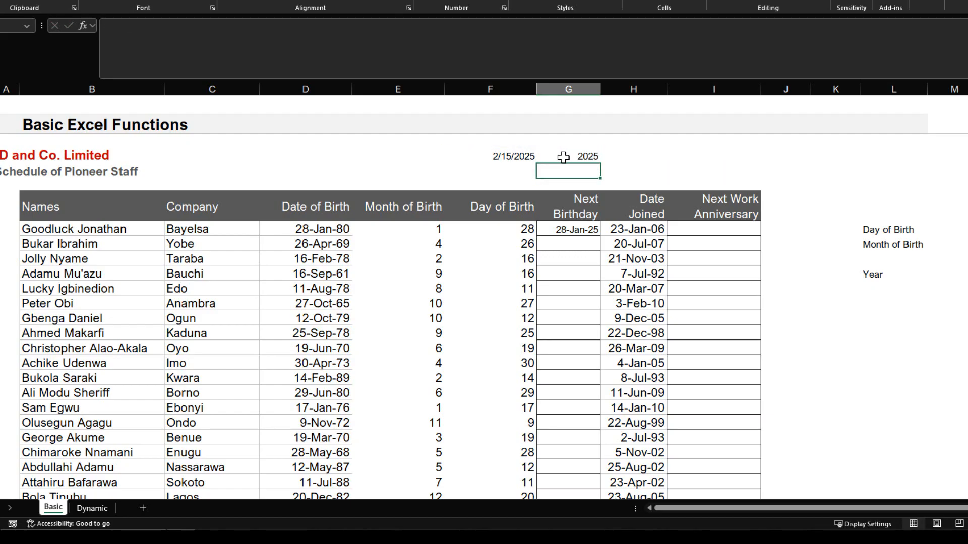
pyautogui.click(563, 157)
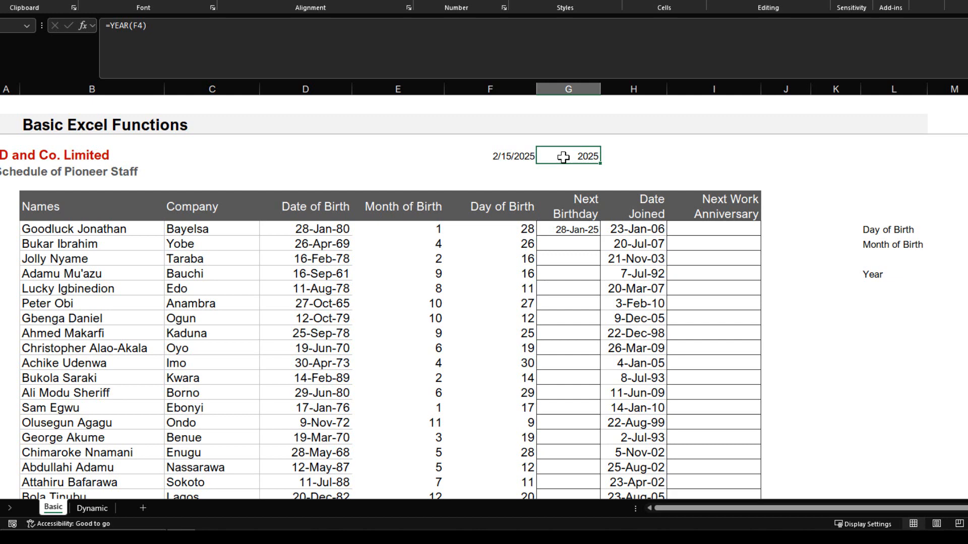
# - Delete the helper columns Month of Birth and Day of Birth, and clear the leftover YEAR formula from cell E4
pyautogui.click(414, 225)
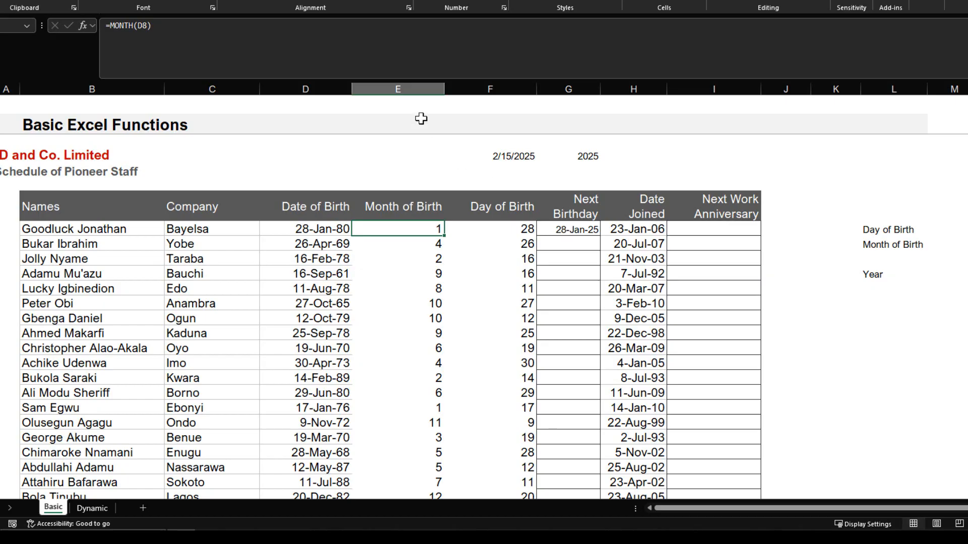
pyautogui.moveTo(414, 86); pyautogui.dragTo(493, 89)
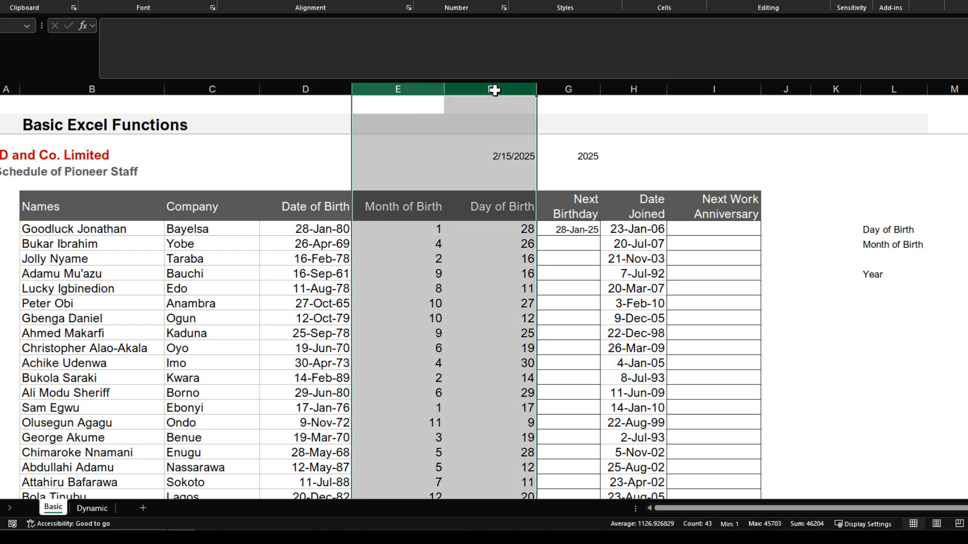
pyautogui.hotkey('ctrl', '-')
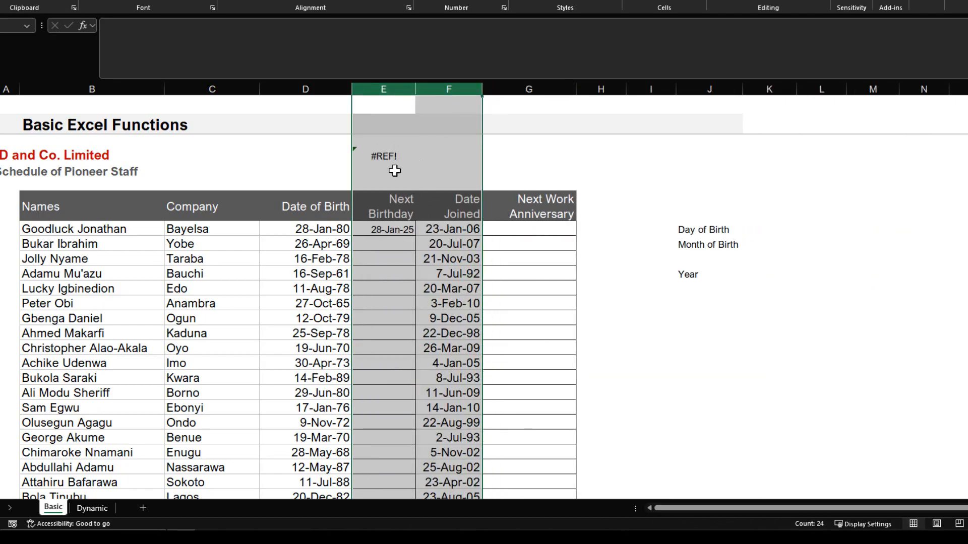
pyautogui.click(384, 152)
pyautogui.press('Delete')
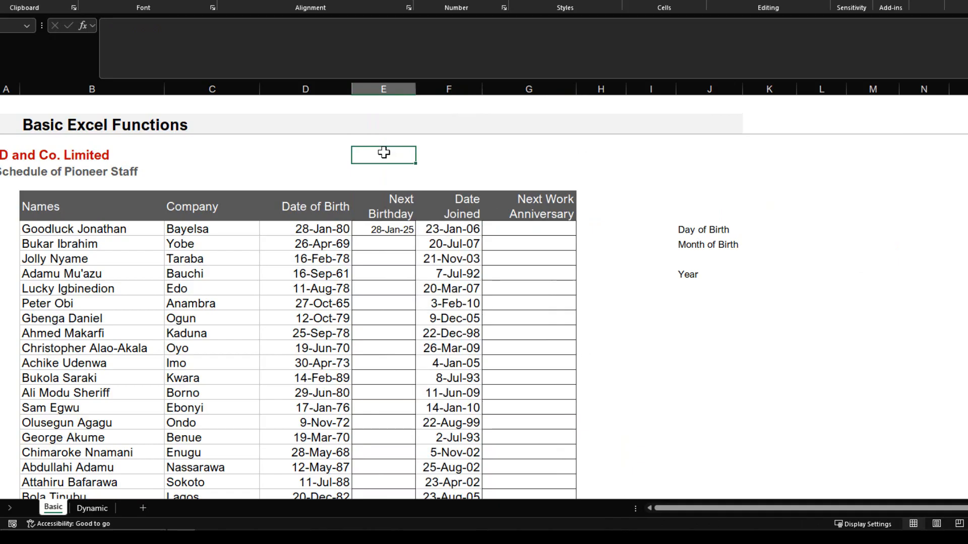
# - Replace the first Next Birthday formula in E8 with a DATE formula that uses YEAR(TODAY()) as its year argument
pyautogui.click(387, 233)
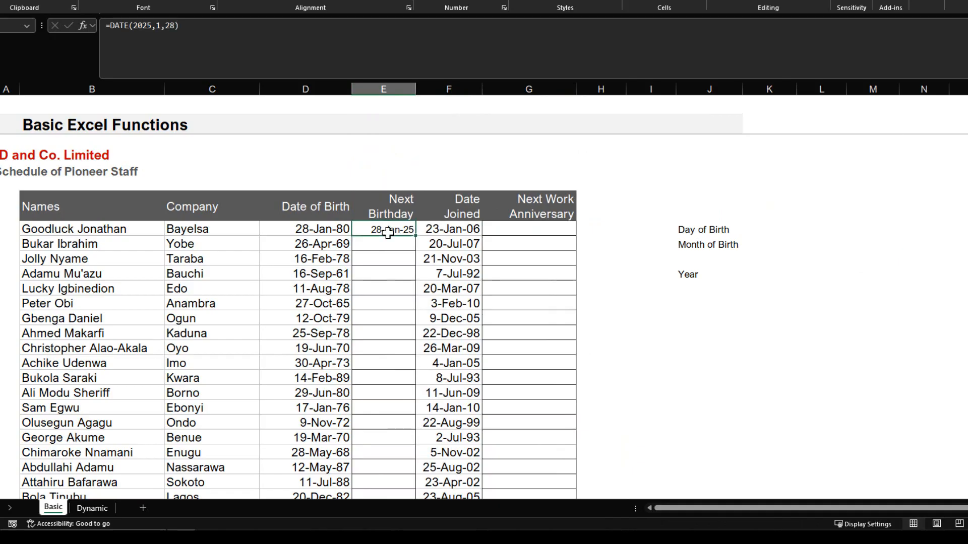
pyautogui.press('Delete')
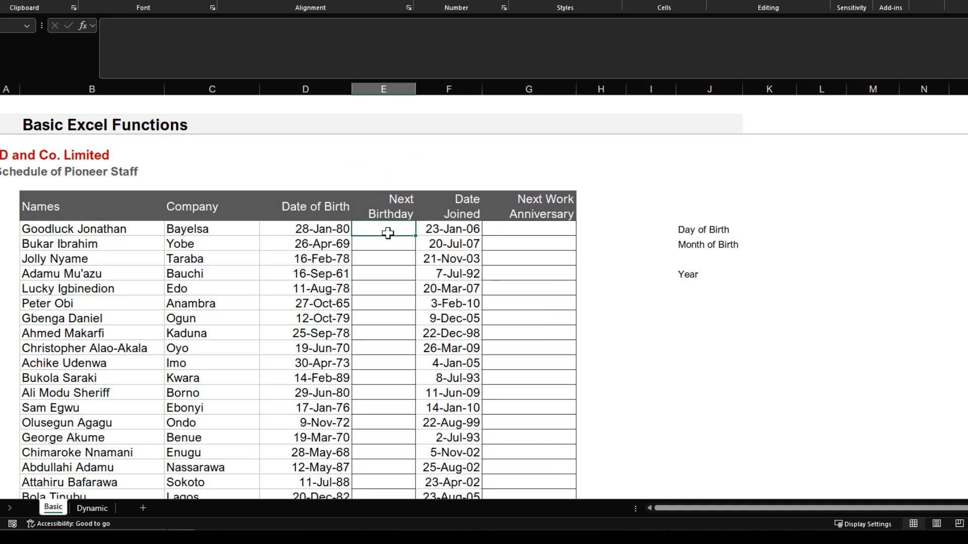
pyautogui.write('=d')
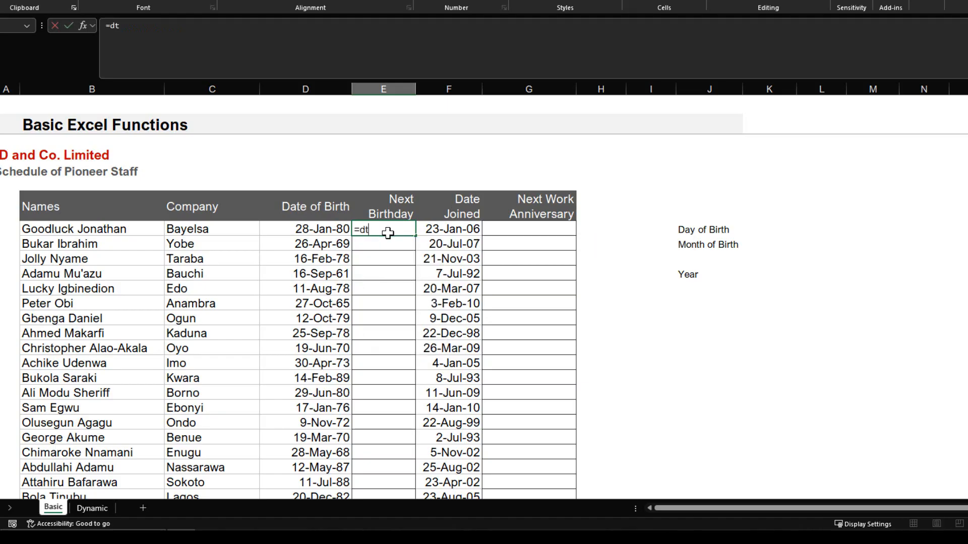
pyautogui.write('ate')
pyautogui.press('Tab')
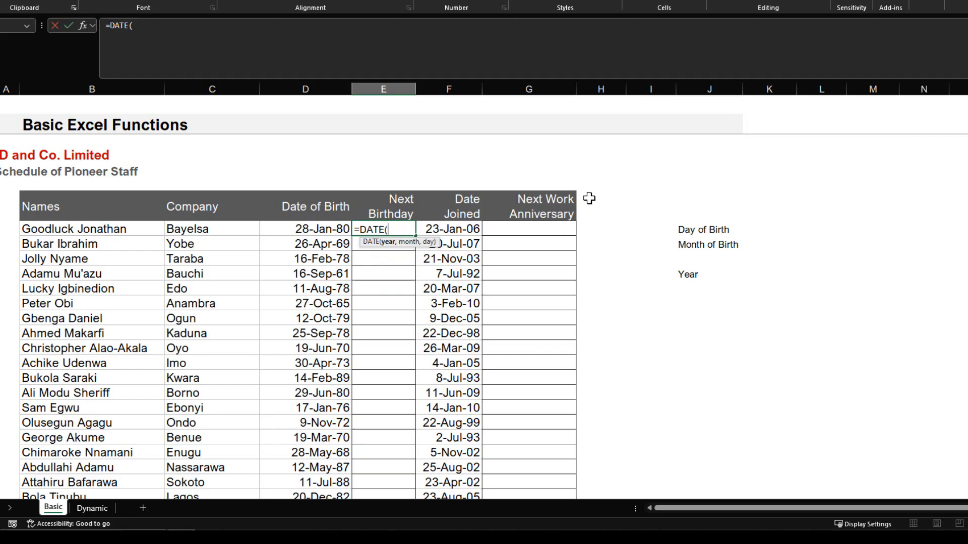
pyautogui.write('year')
pyautogui.press('Tab')
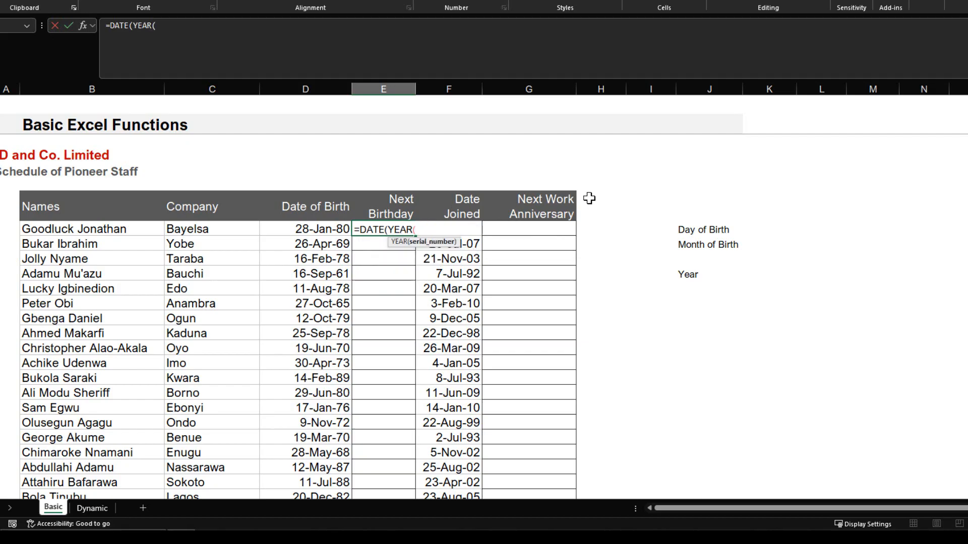
pyautogui.write('today')
pyautogui.press('Tab')
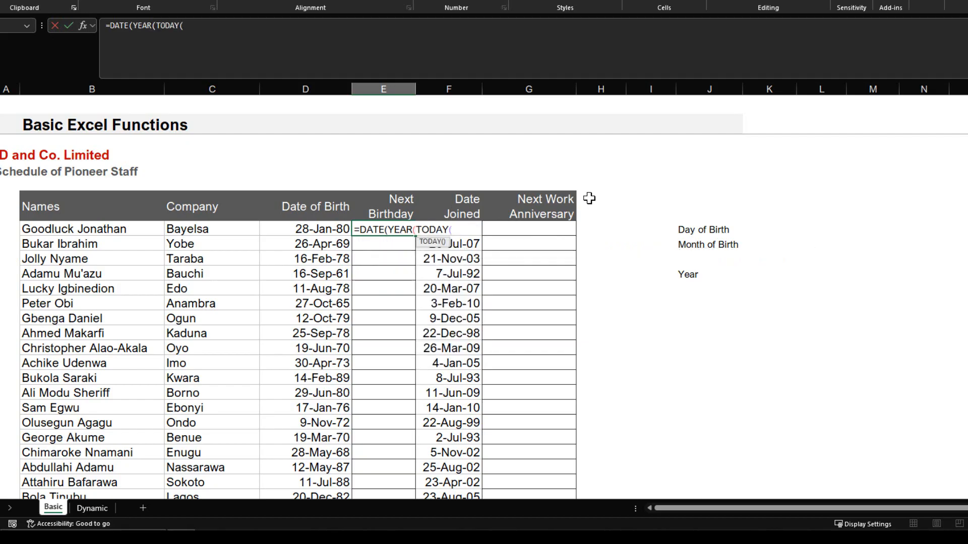
pyautogui.write(')')
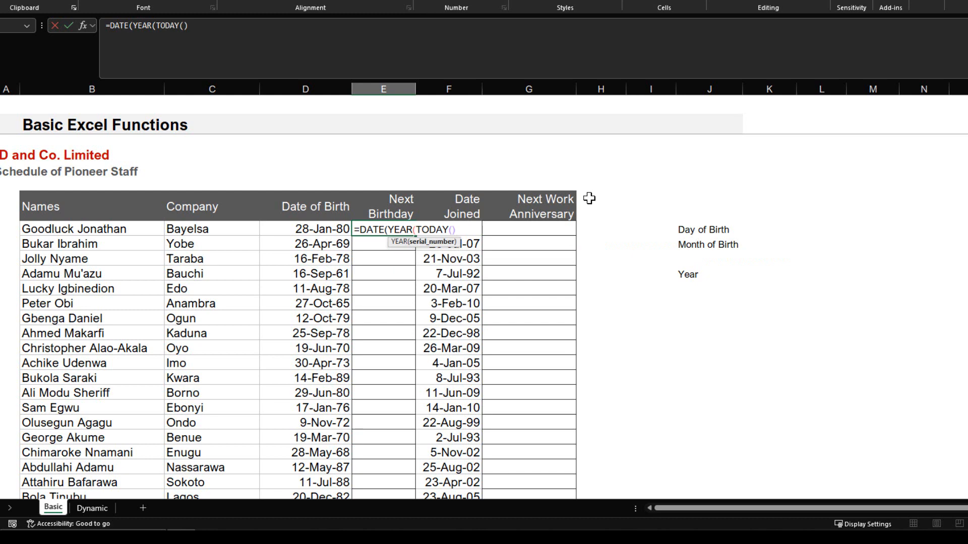
pyautogui.write('),')
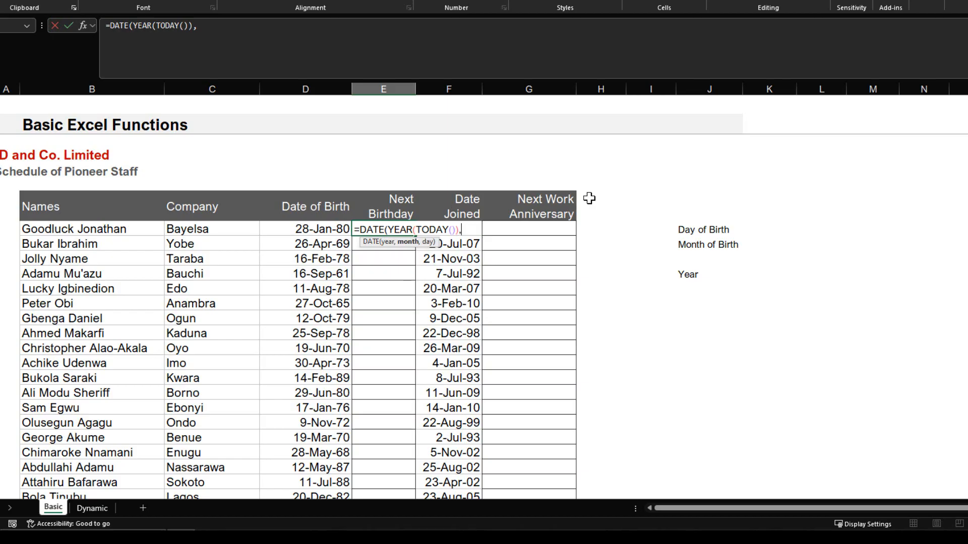
# - Complete the Next Birthday formula in E8 with MONTH(D8) and DAY(D8) as the month and day arguments of DATE
pyautogui.write('month(')
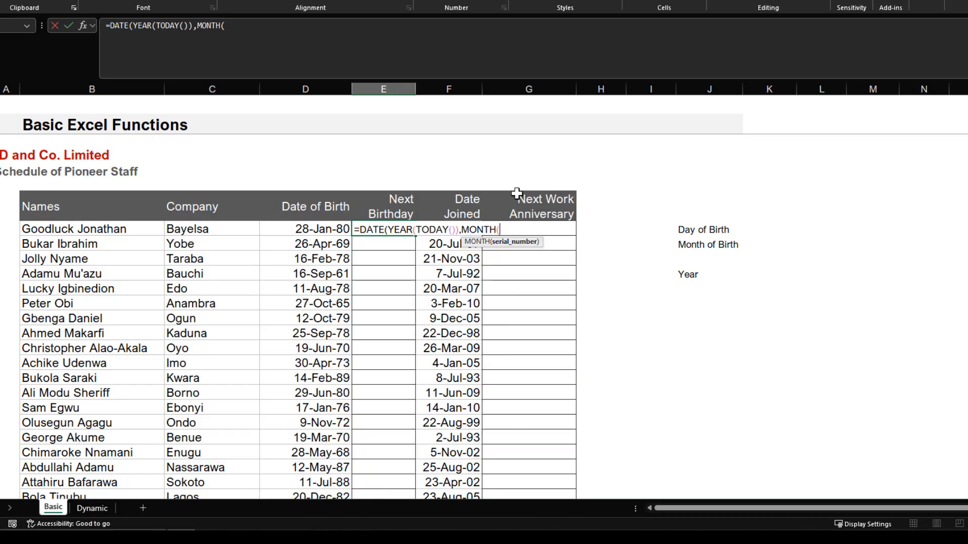
pyautogui.click(314, 228)
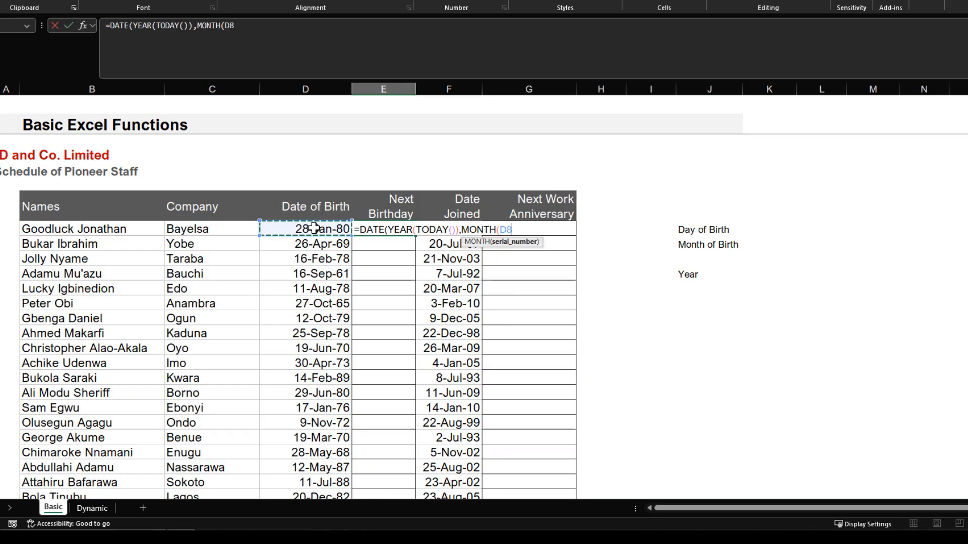
pyautogui.write('),')
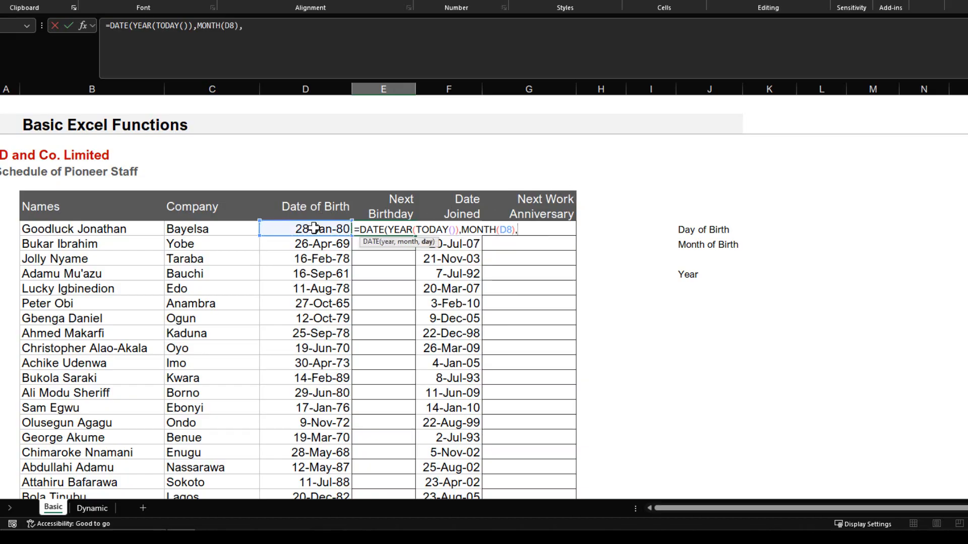
pyautogui.write('day')
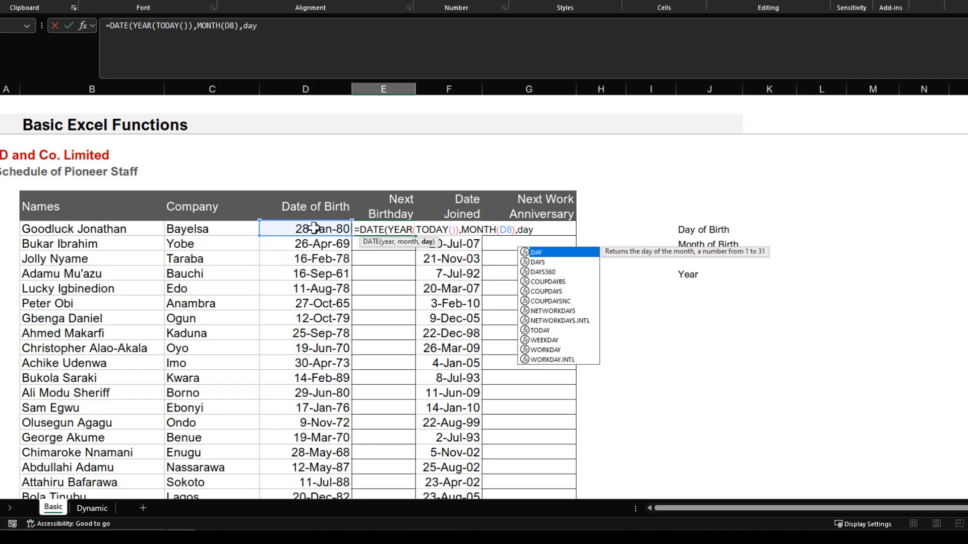
pyautogui.press('Tab')
pyautogui.click(308, 228)
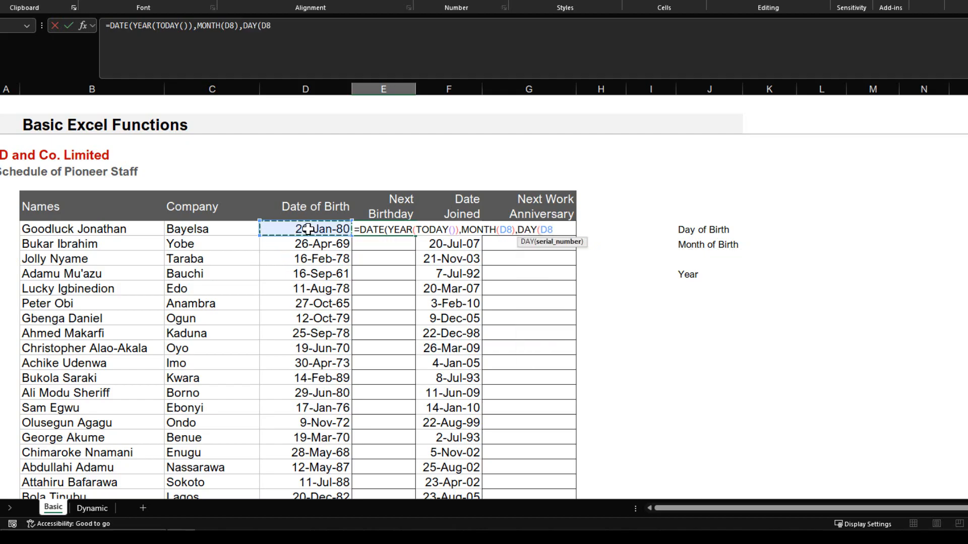
pyautogui.write(')')
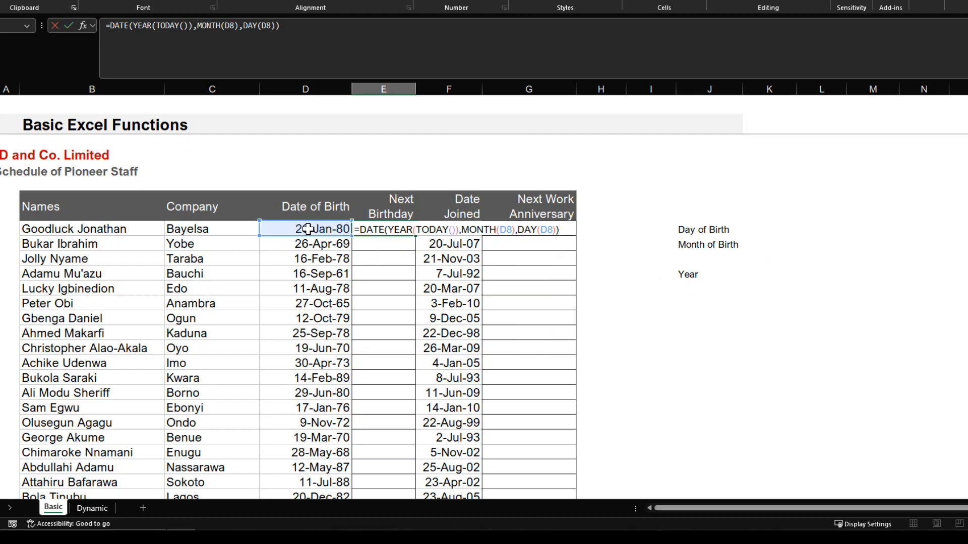
pyautogui.press('Return')
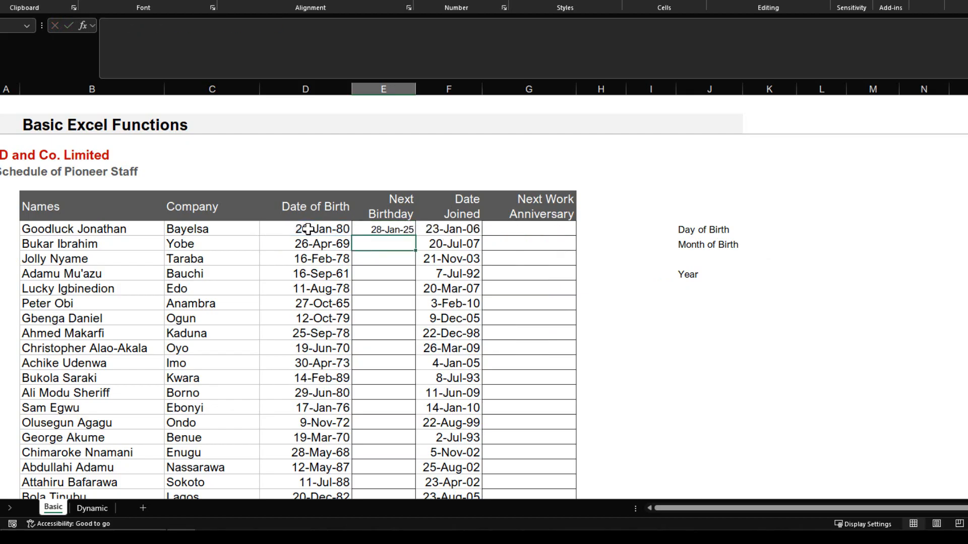
# - Fill the Next Birthday formula from E8 down to the last staff row
pyautogui.click(403, 227)
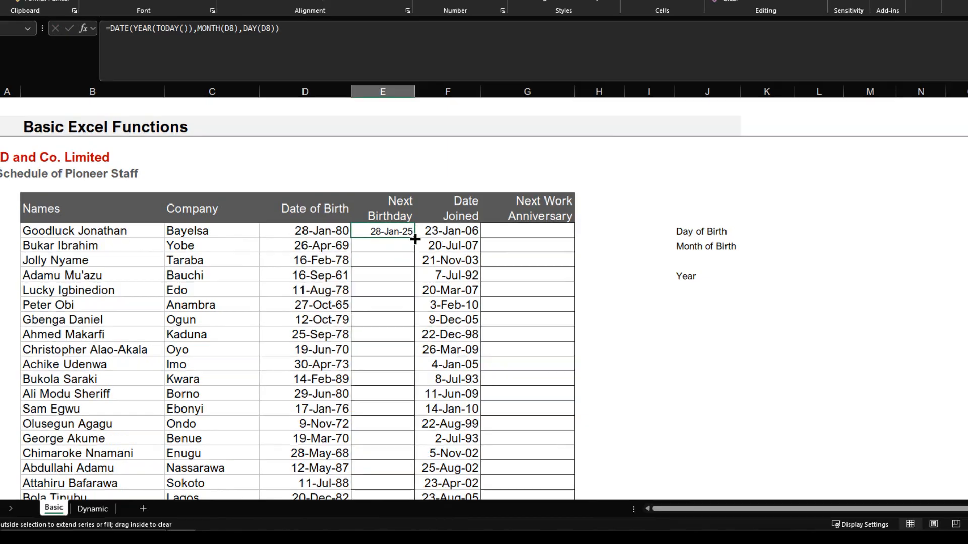
pyautogui.doubleClick(414, 239)
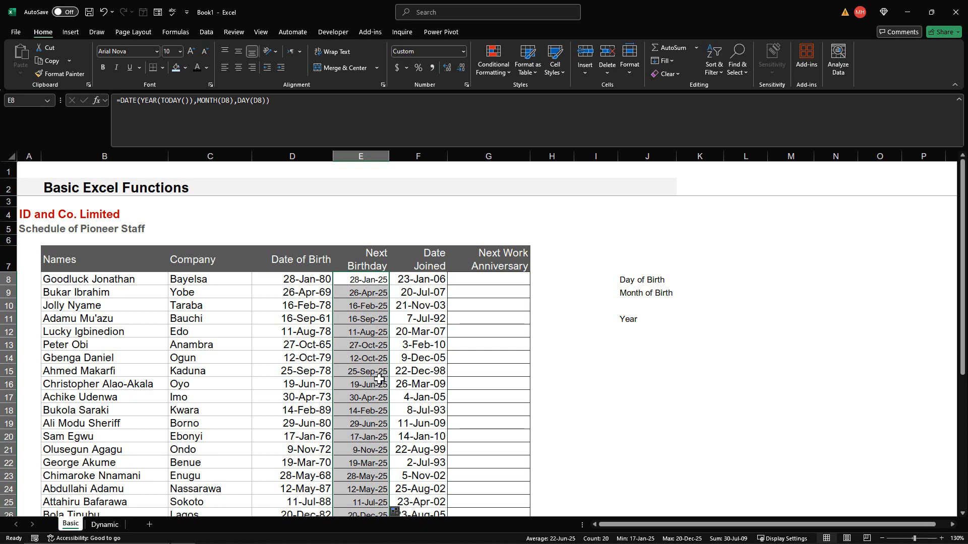
# - Check the last staff row's date of birth against its Next Birthday formula, and review the first staff row
pyautogui.scroll(-1, 379, 379)
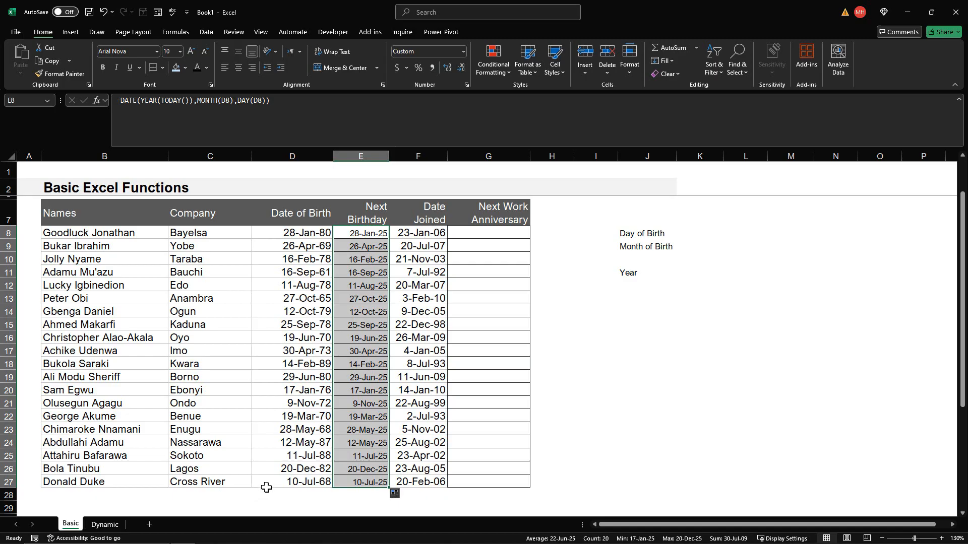
pyautogui.click(289, 483)
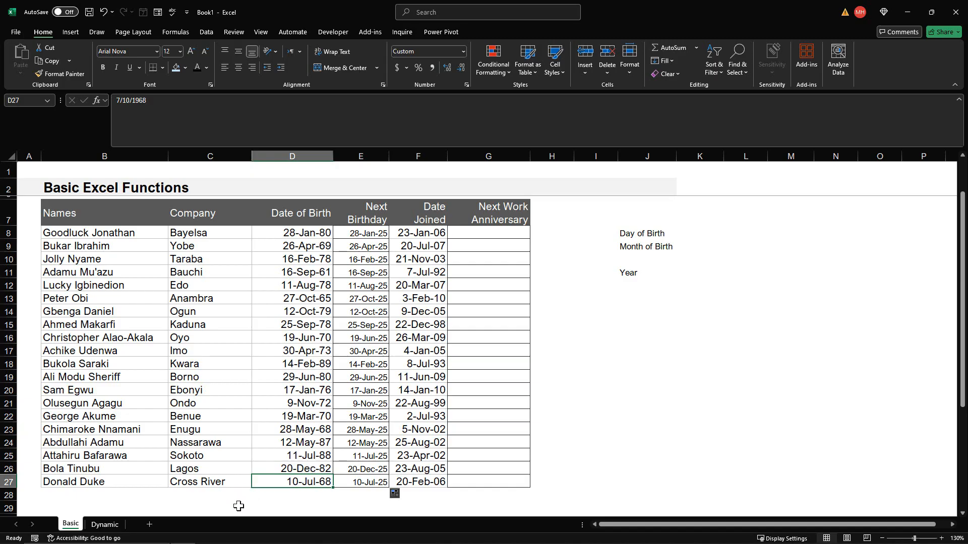
pyautogui.click(341, 483)
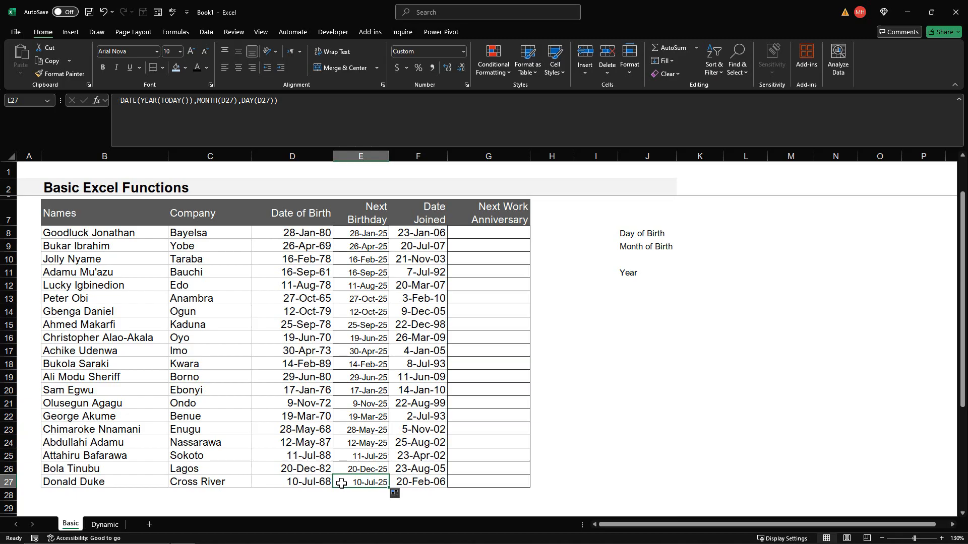
pyautogui.click(363, 237)
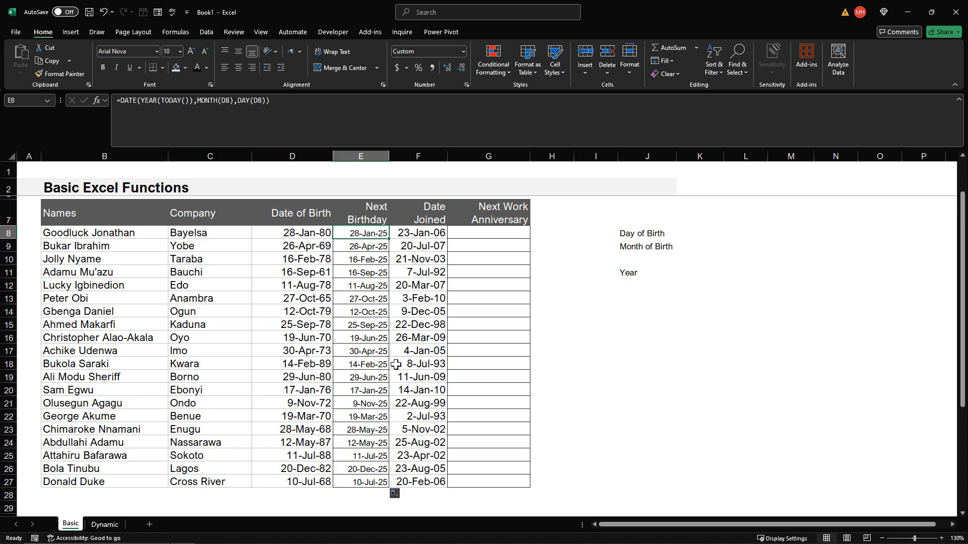
pyautogui.click(224, 236)
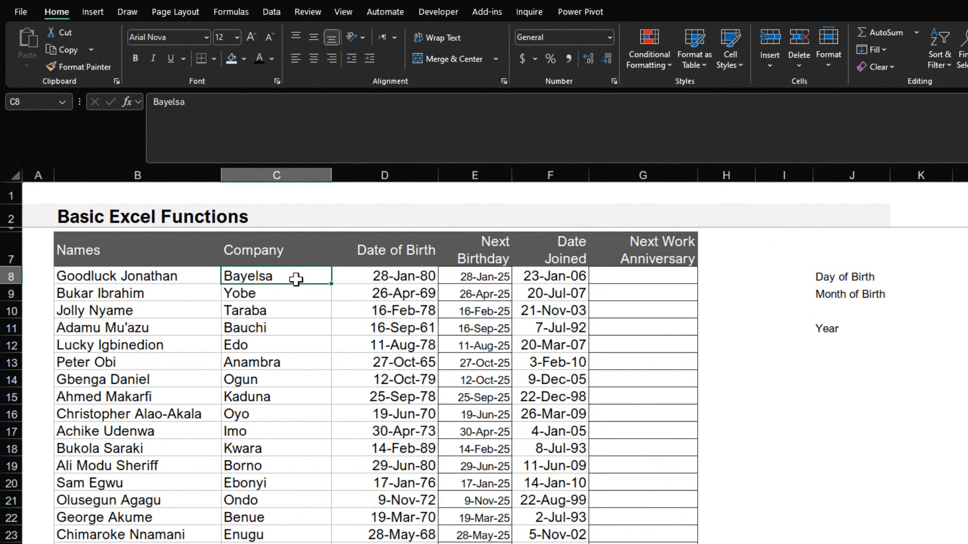
pyautogui.hotkey('shift', 'space')
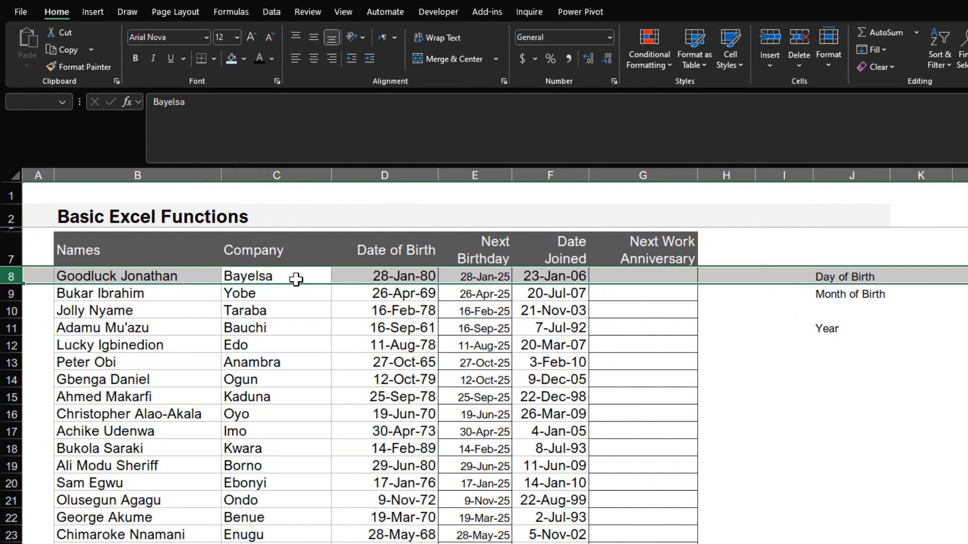
# - Enter =TODAY() in cell E1 and format it as a day-month-year date with an abbreviated month name
pyautogui.click(508, 197)
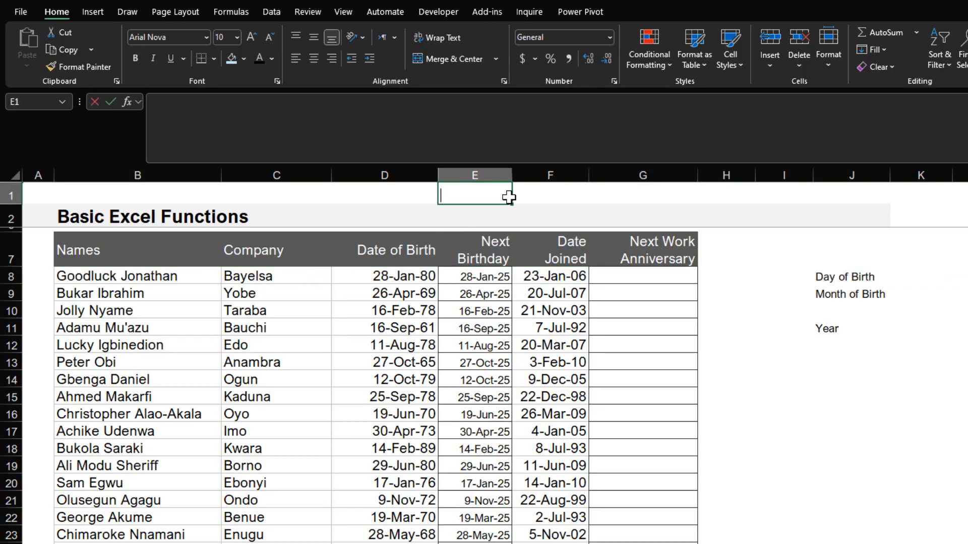
pyautogui.write('=t')
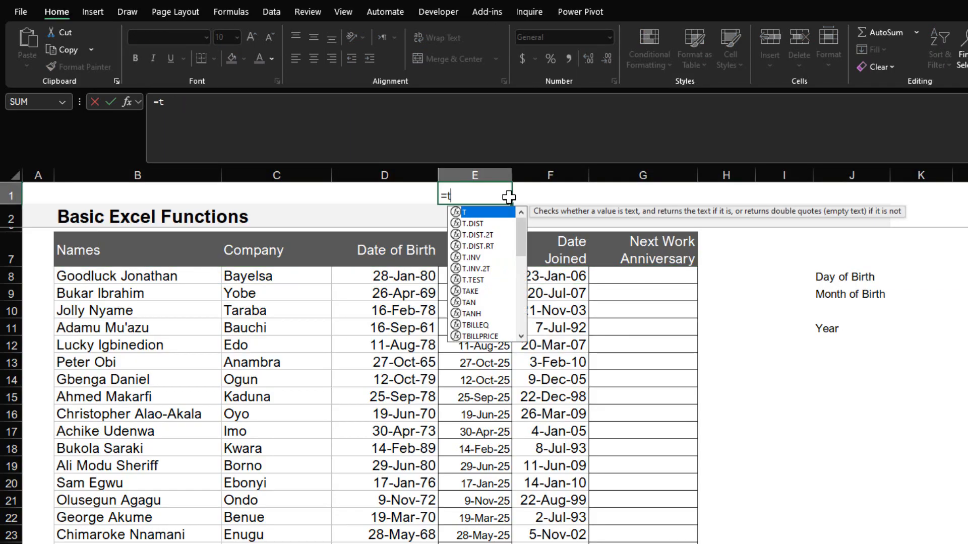
pyautogui.write('od')
pyautogui.press('Tab')
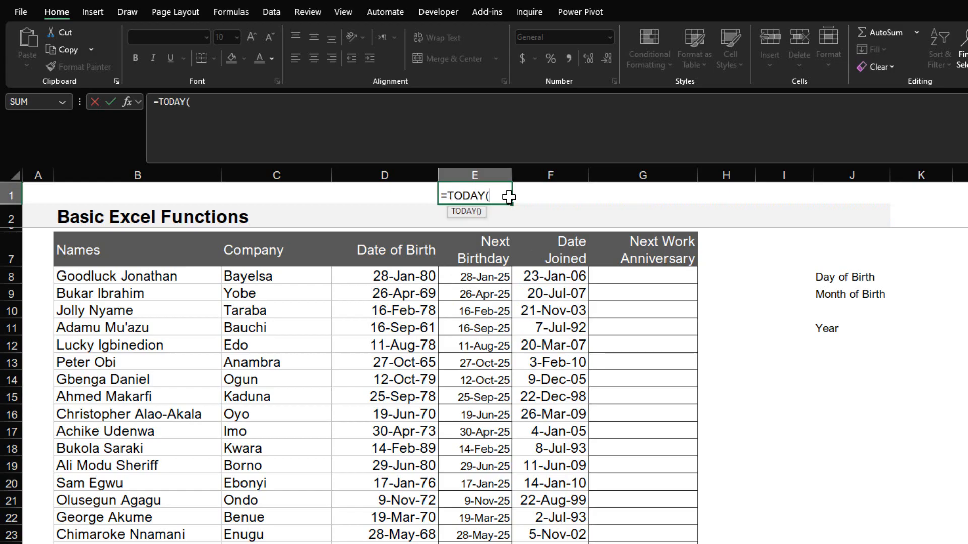
pyautogui.press('Return')
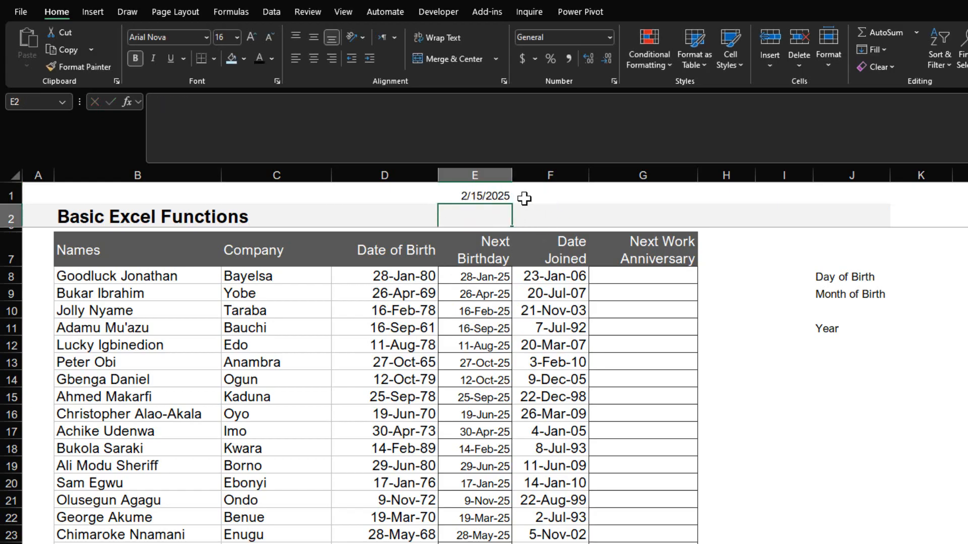
pyautogui.click(497, 198)
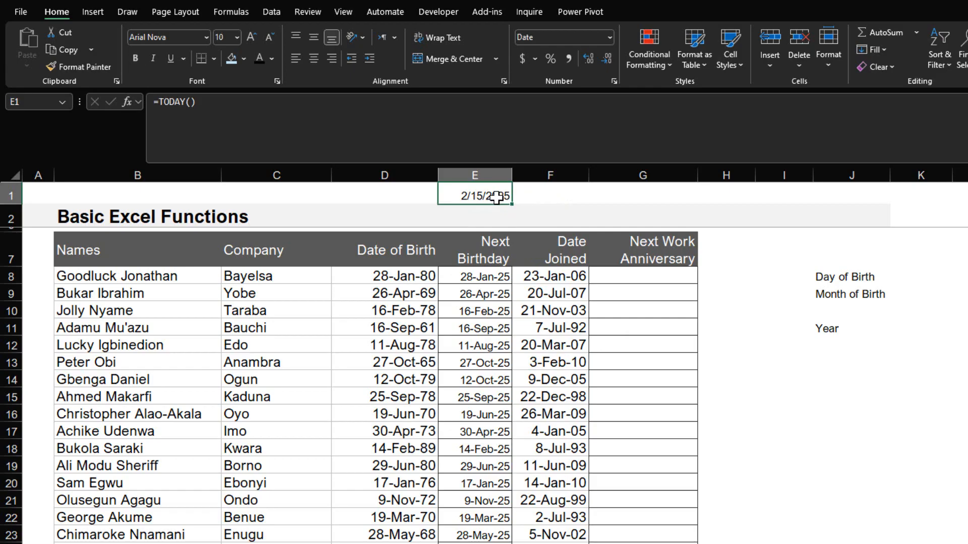
pyautogui.hotkey('ctrl', 'shift', '3')
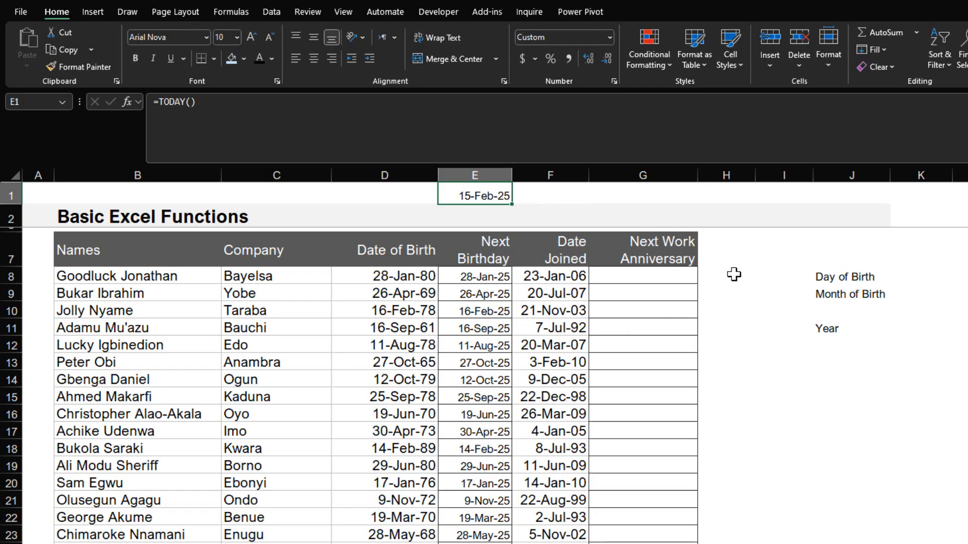
# - Compare the first staff member's Next Birthday in E8 with the current date in E1
pyautogui.click(481, 276)
pyautogui.hotkey('shift', 'space')
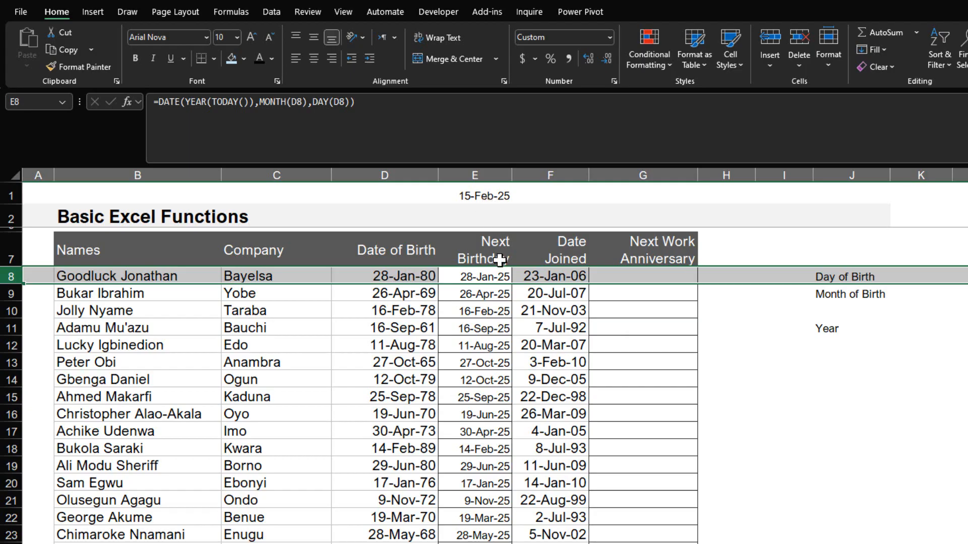
pyautogui.click(492, 275)
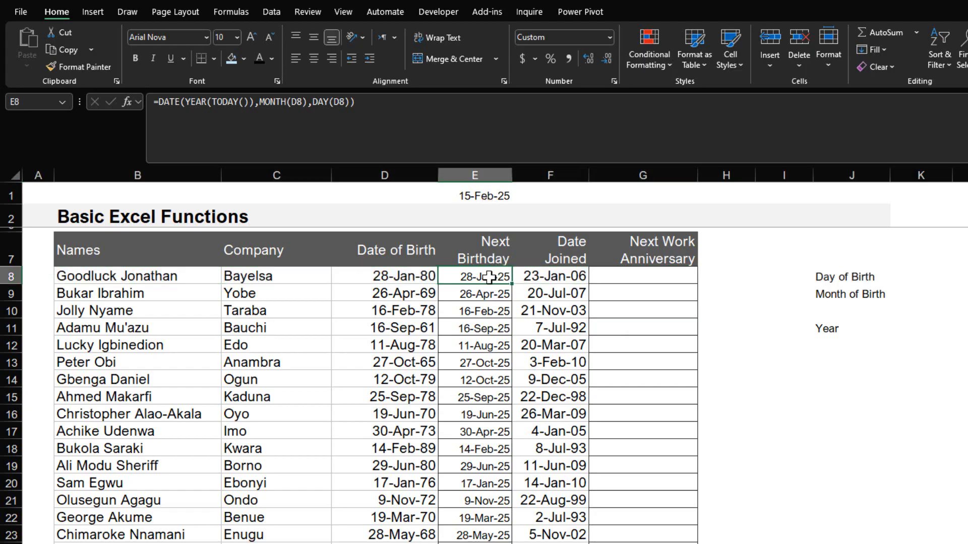